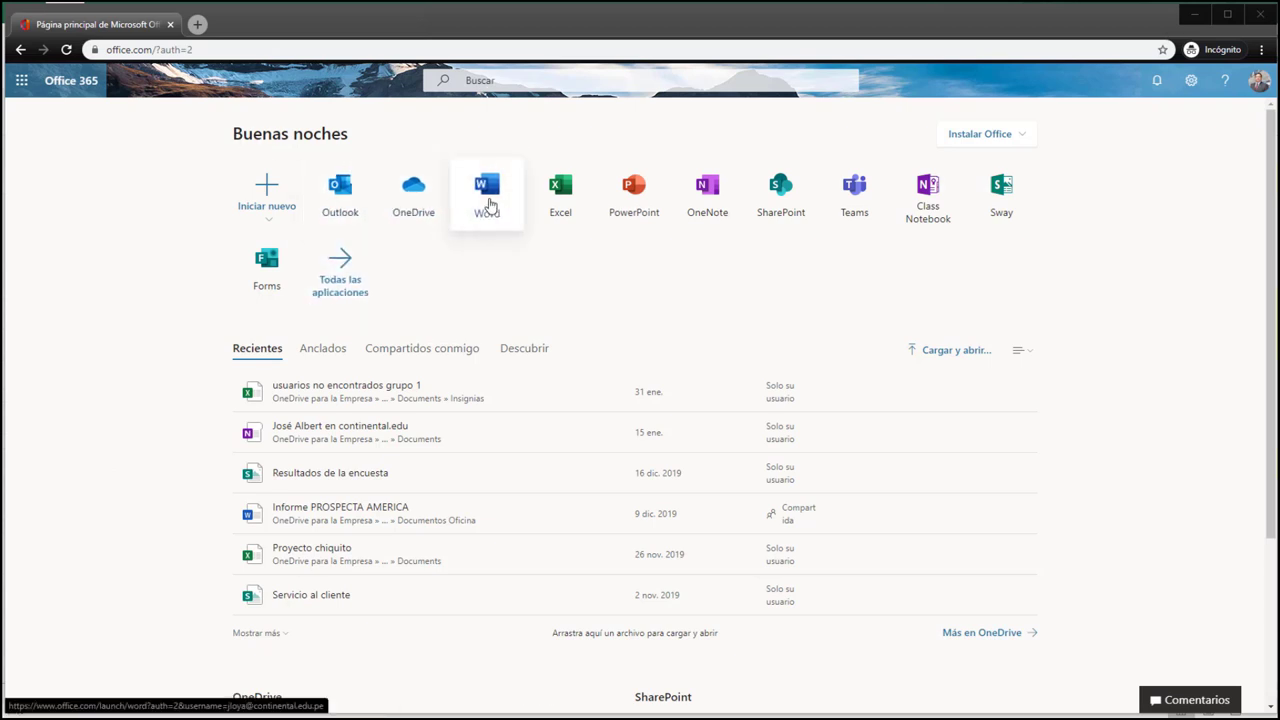
Launch Word from the Office 365 apps and create a new blank document, Documento2
click(490, 205)
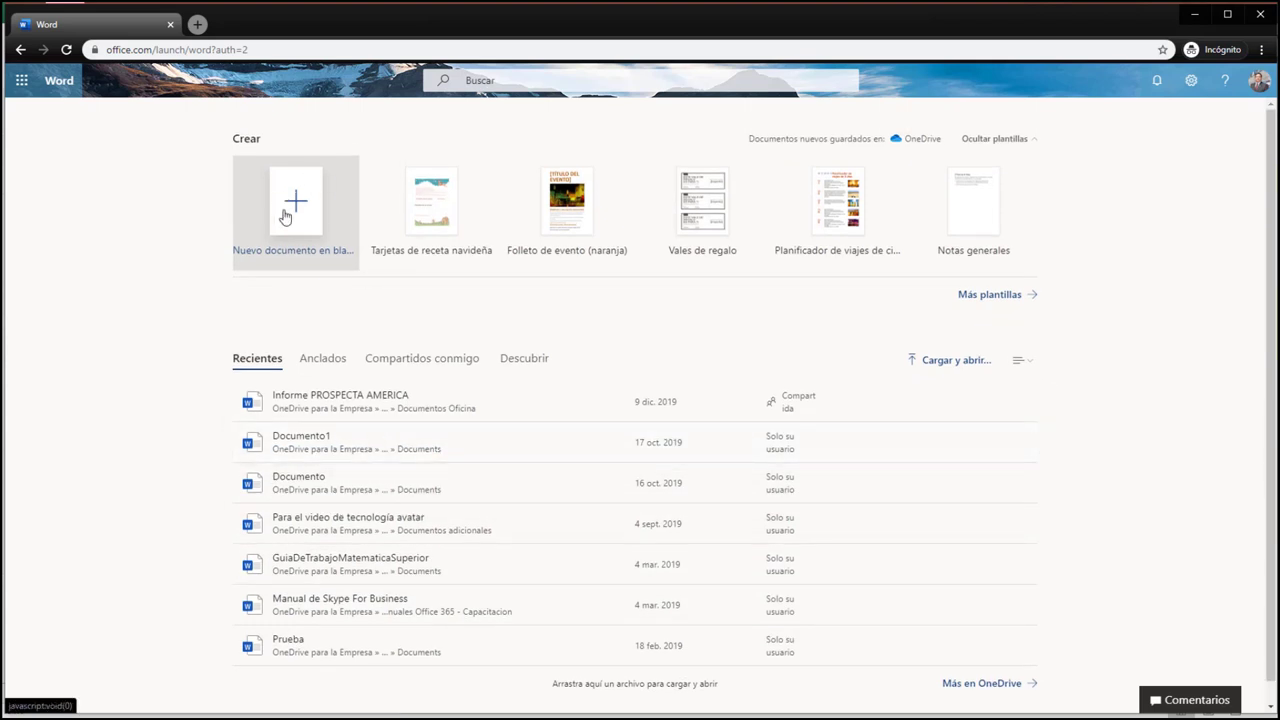
click(296, 229)
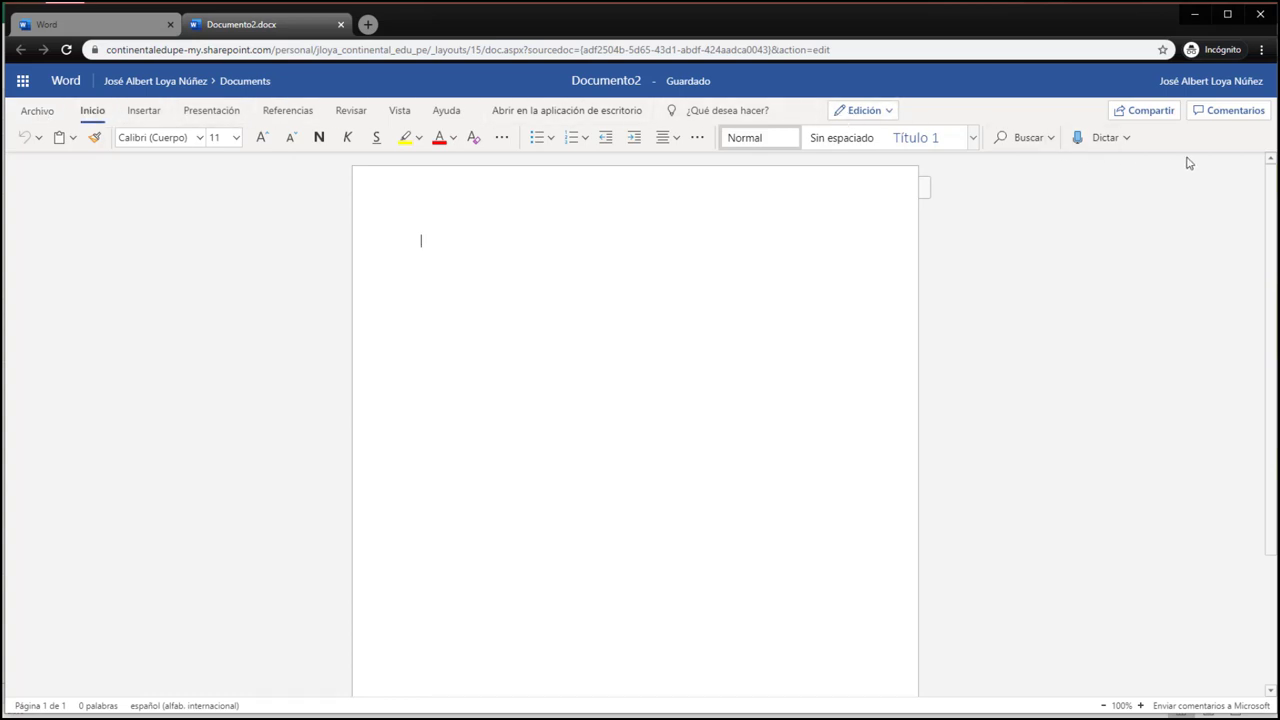
click(144, 111)
click(210, 111)
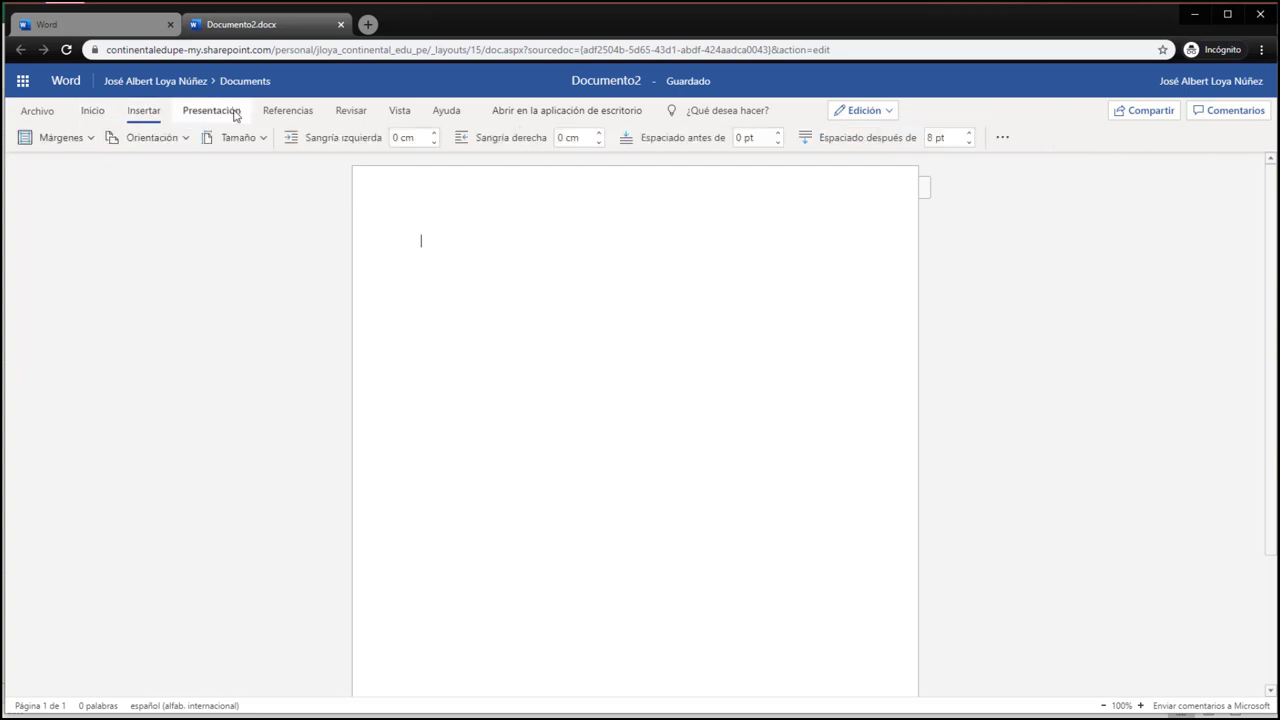
click(288, 111)
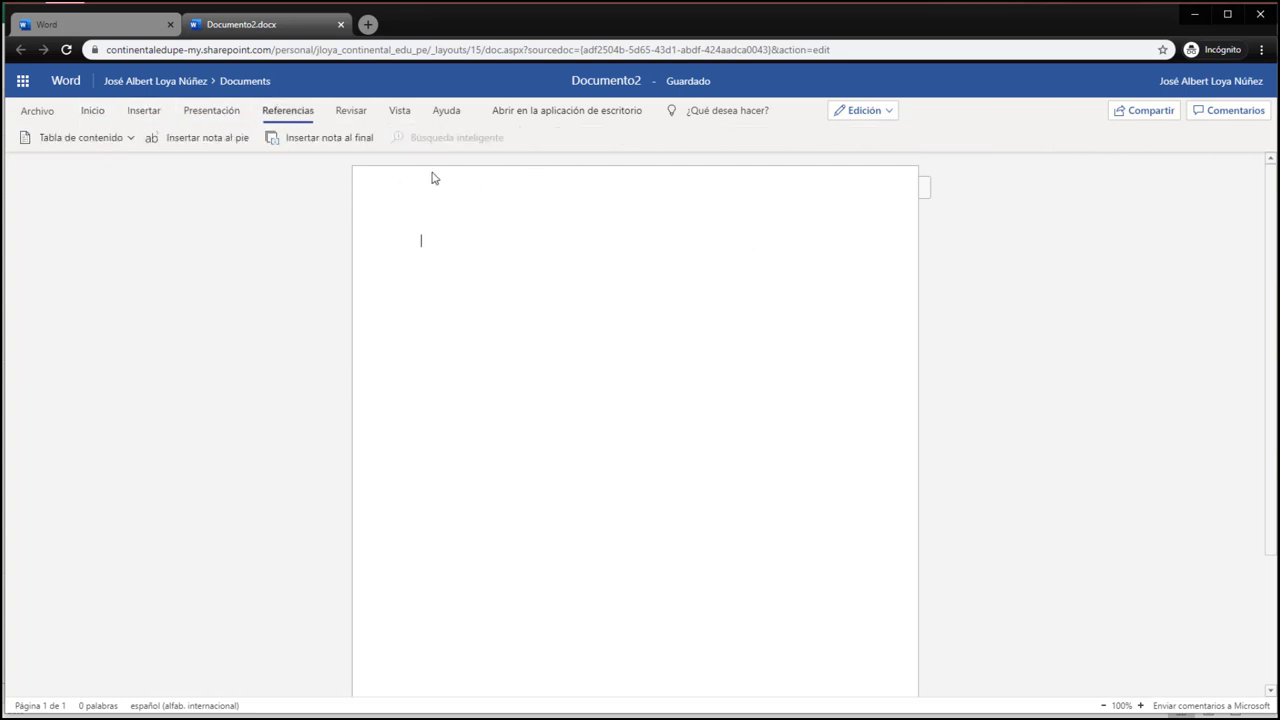
click(92, 111)
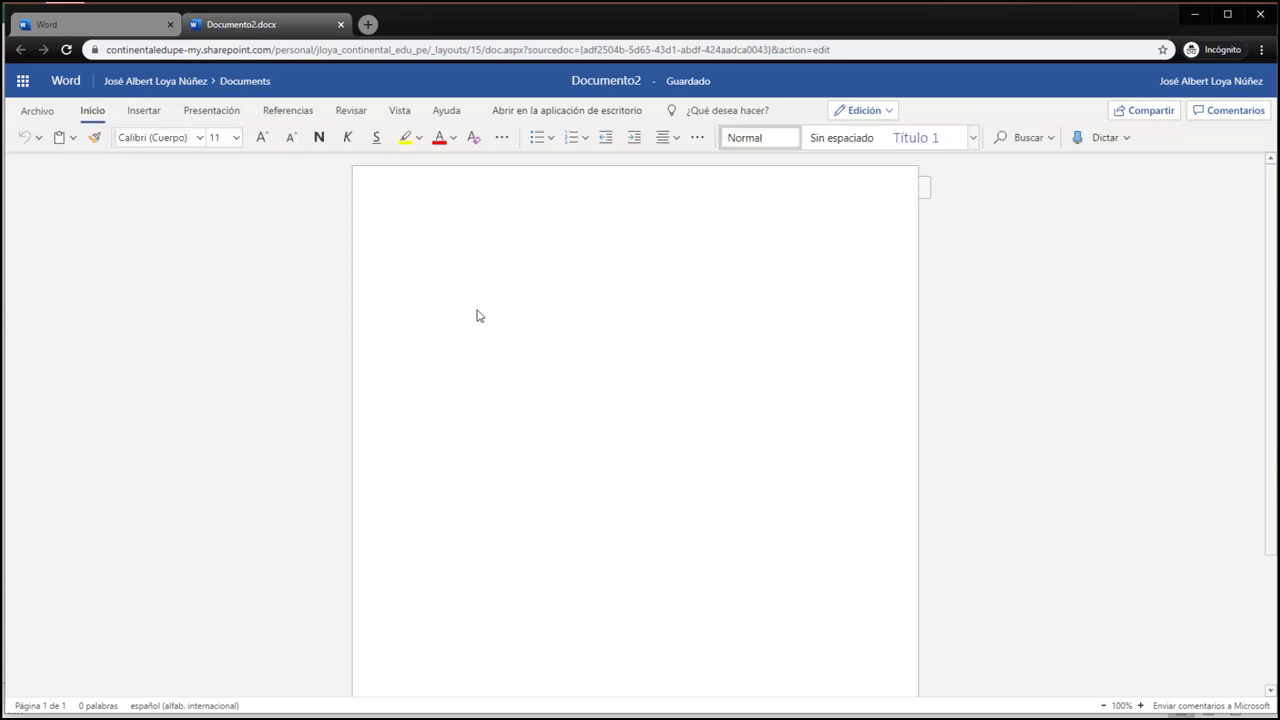
click(44, 116)
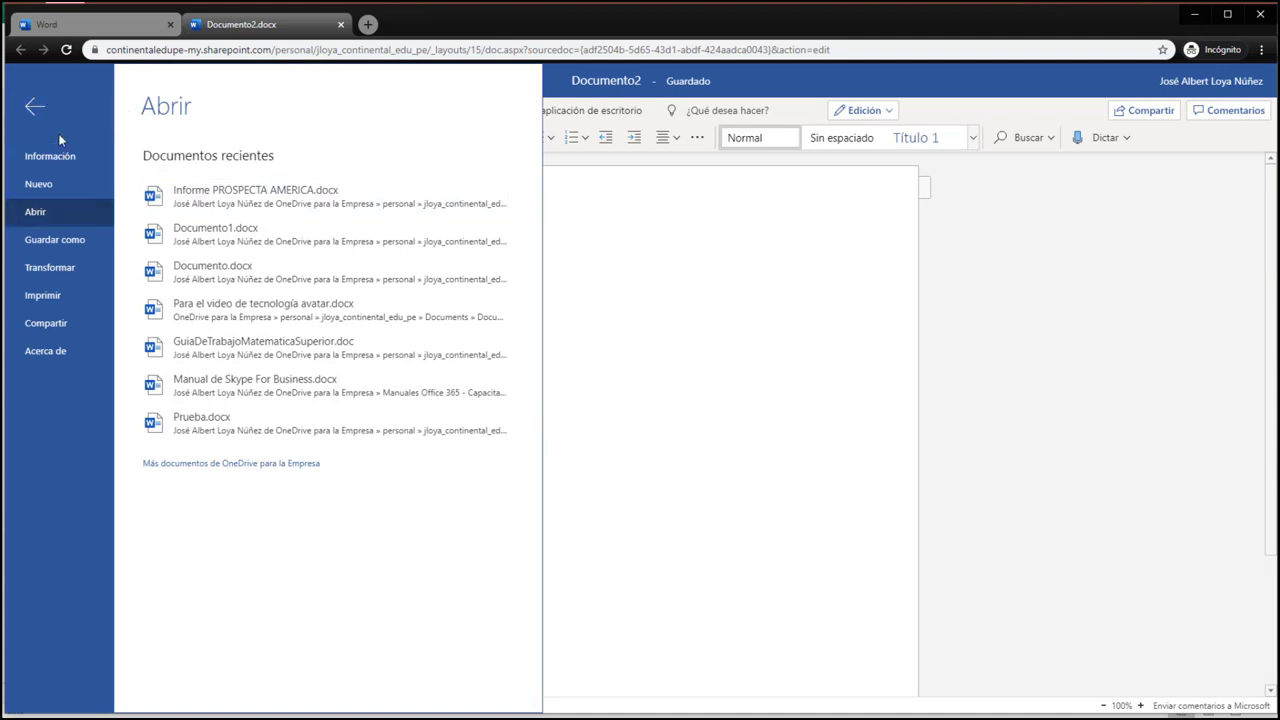
click(91, 276)
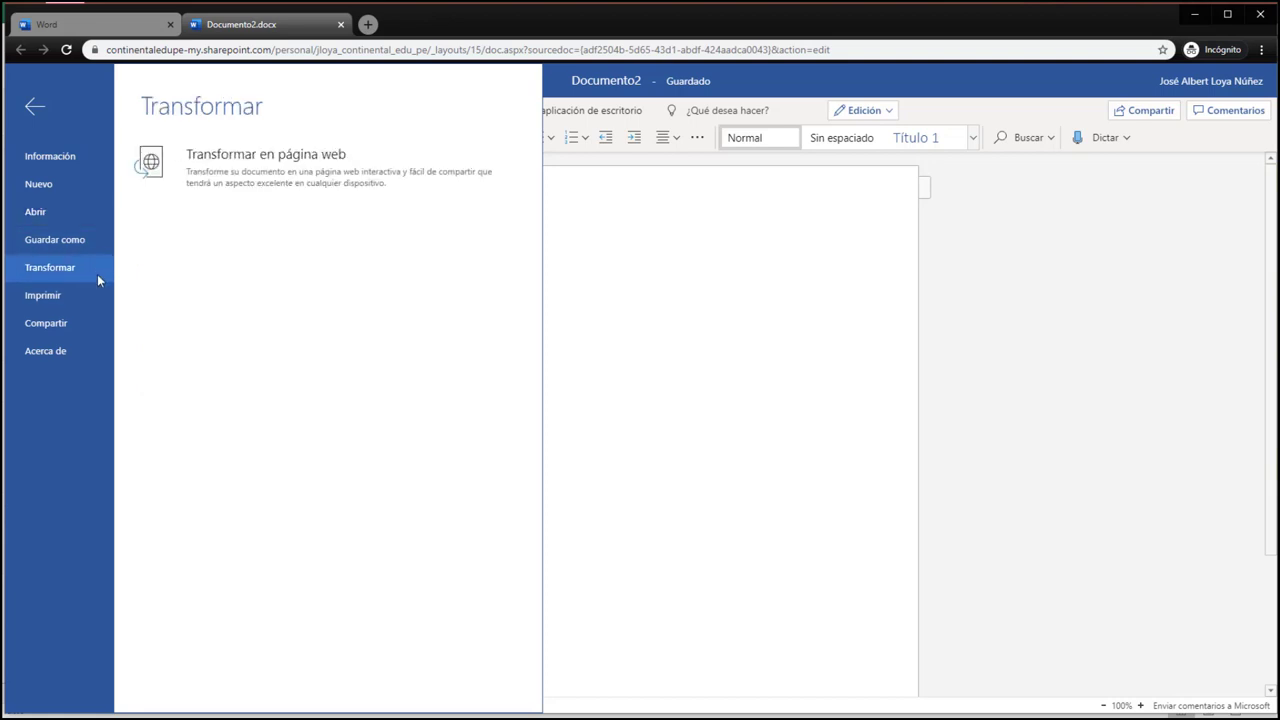
Return to the document and preview the Insertar table grid without inserting a table
click(921, 238)
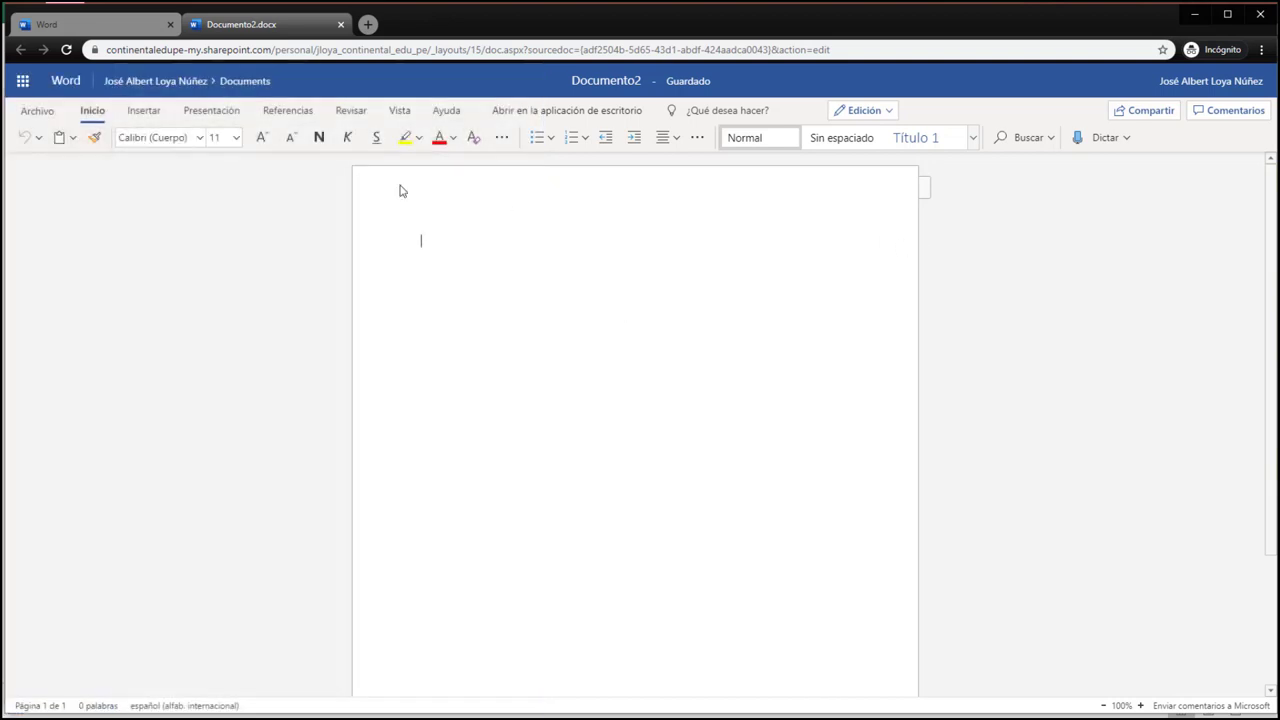
click(141, 111)
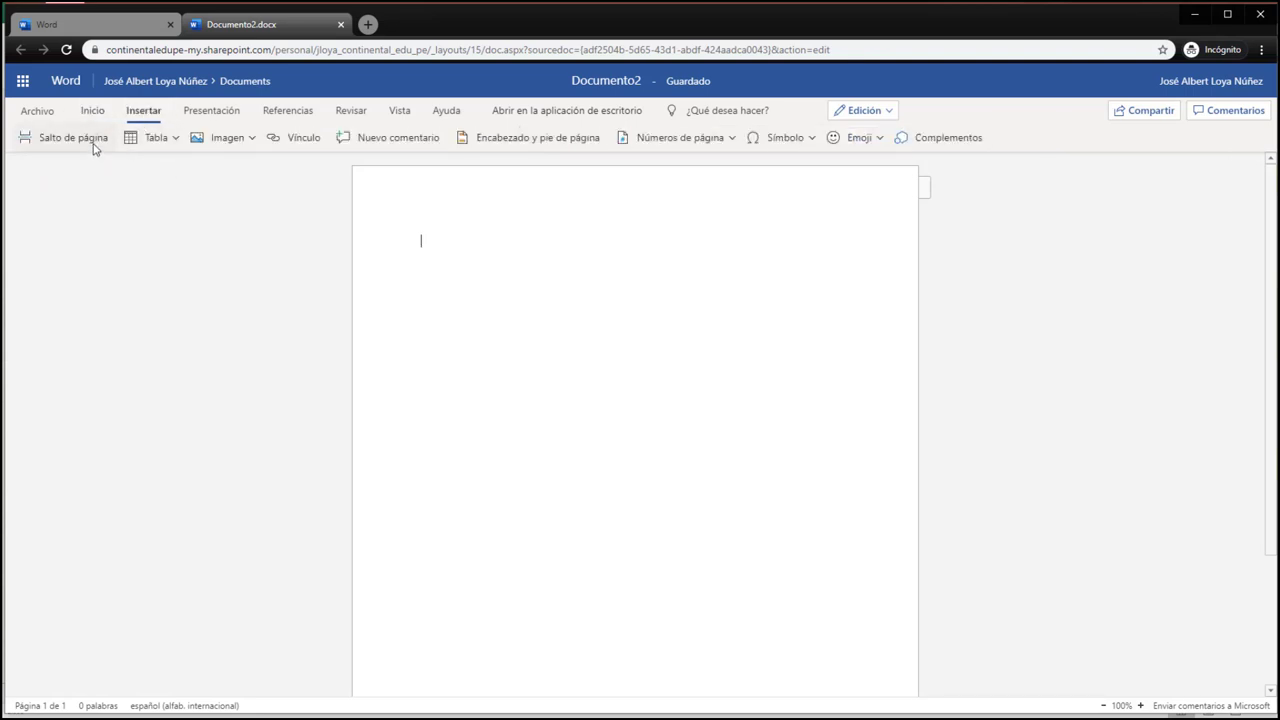
click(172, 146)
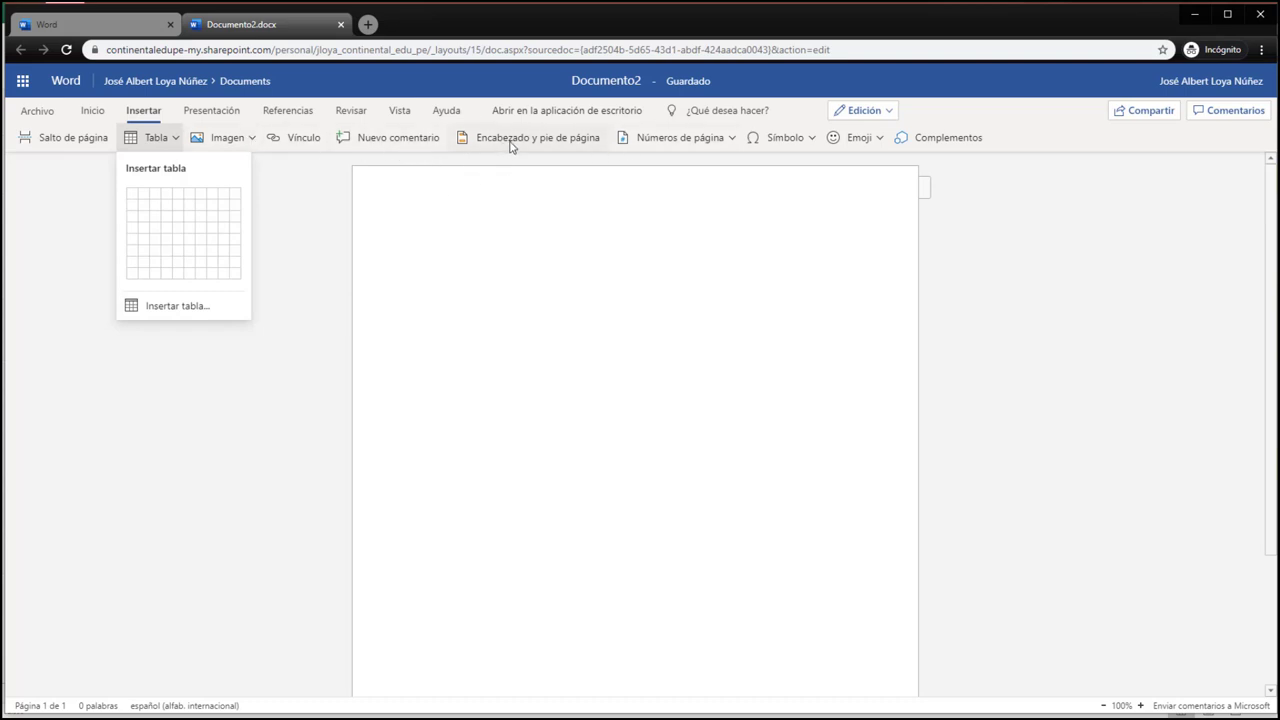
click(665, 230)
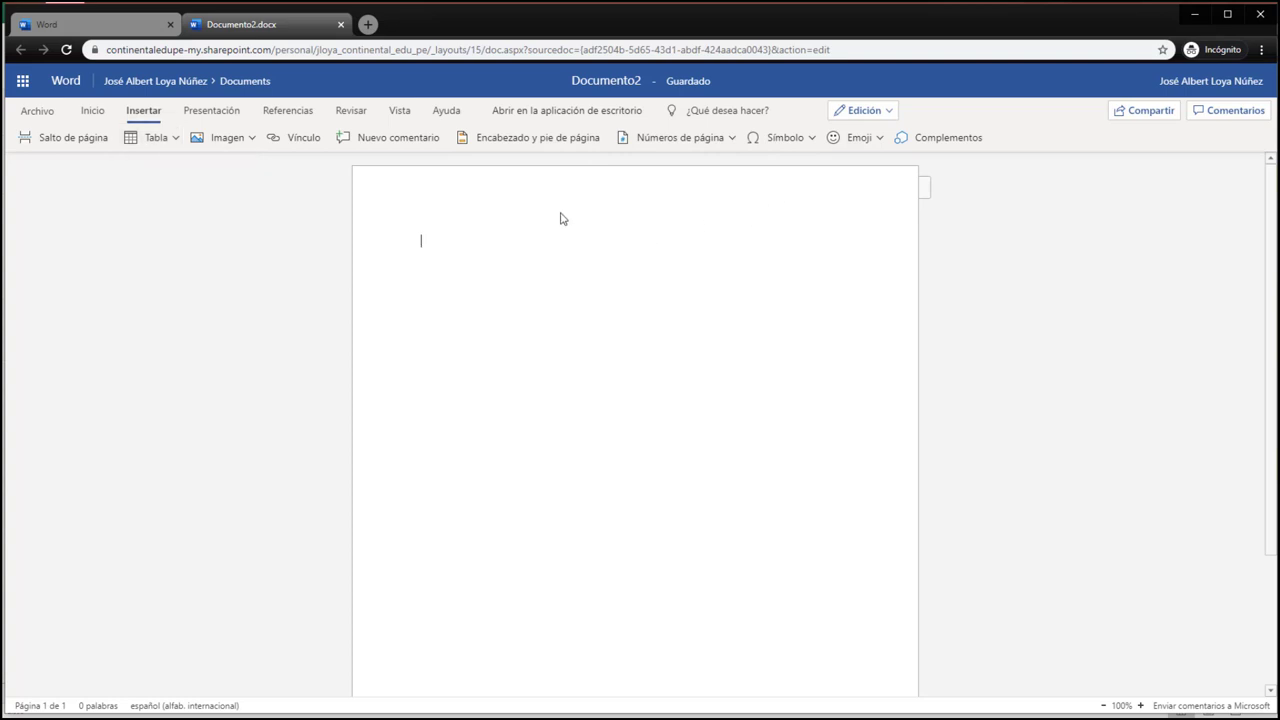
Browse the table of contents options, then the page orientation and size choices, inserting nothing
click(288, 110)
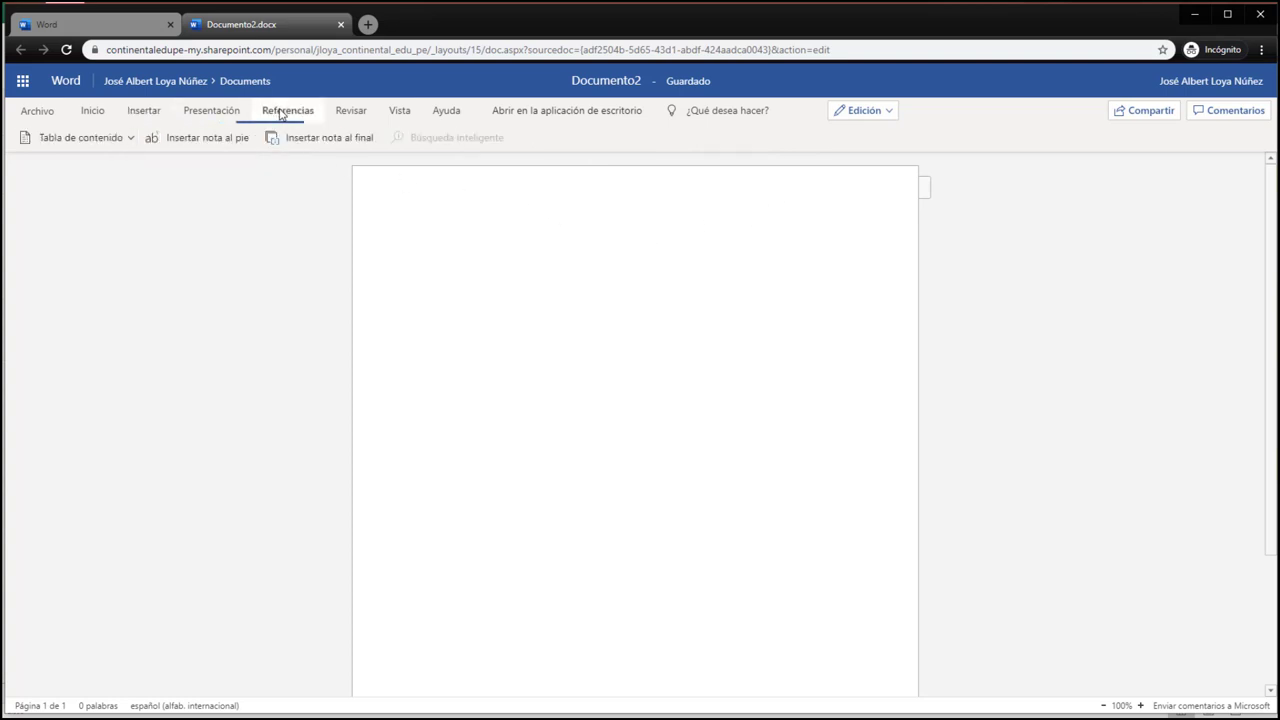
click(75, 138)
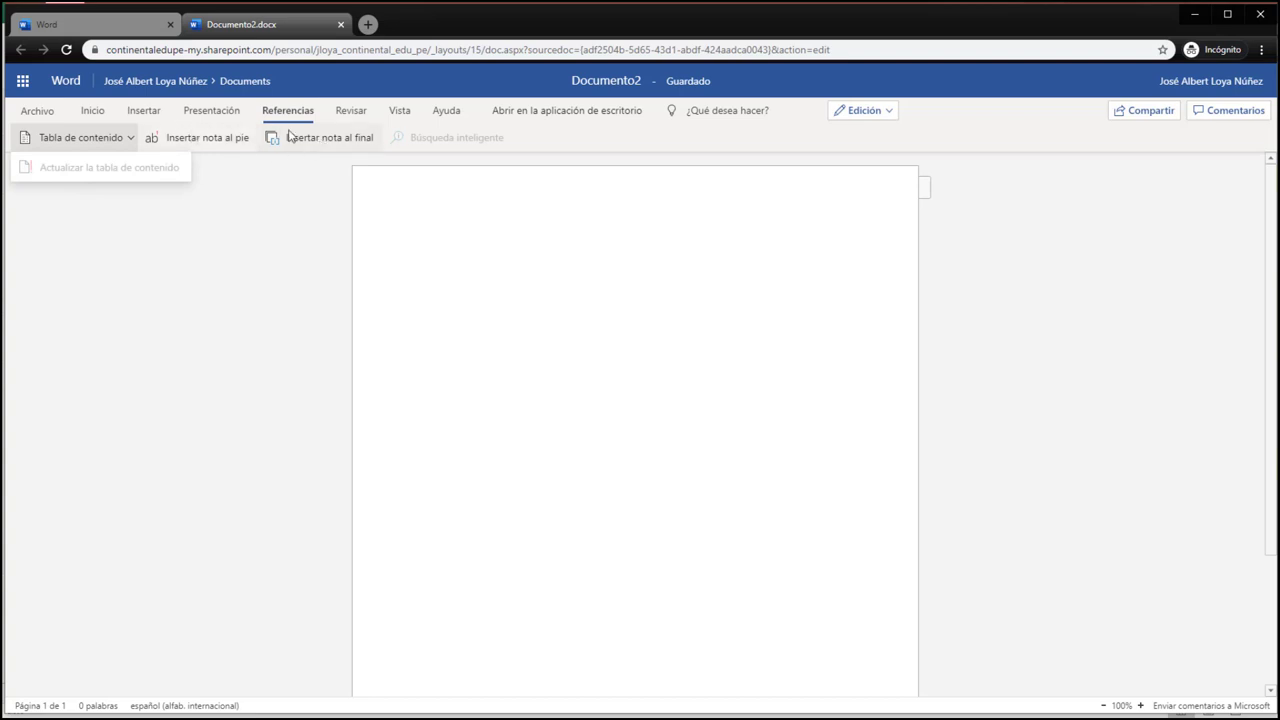
click(211, 111)
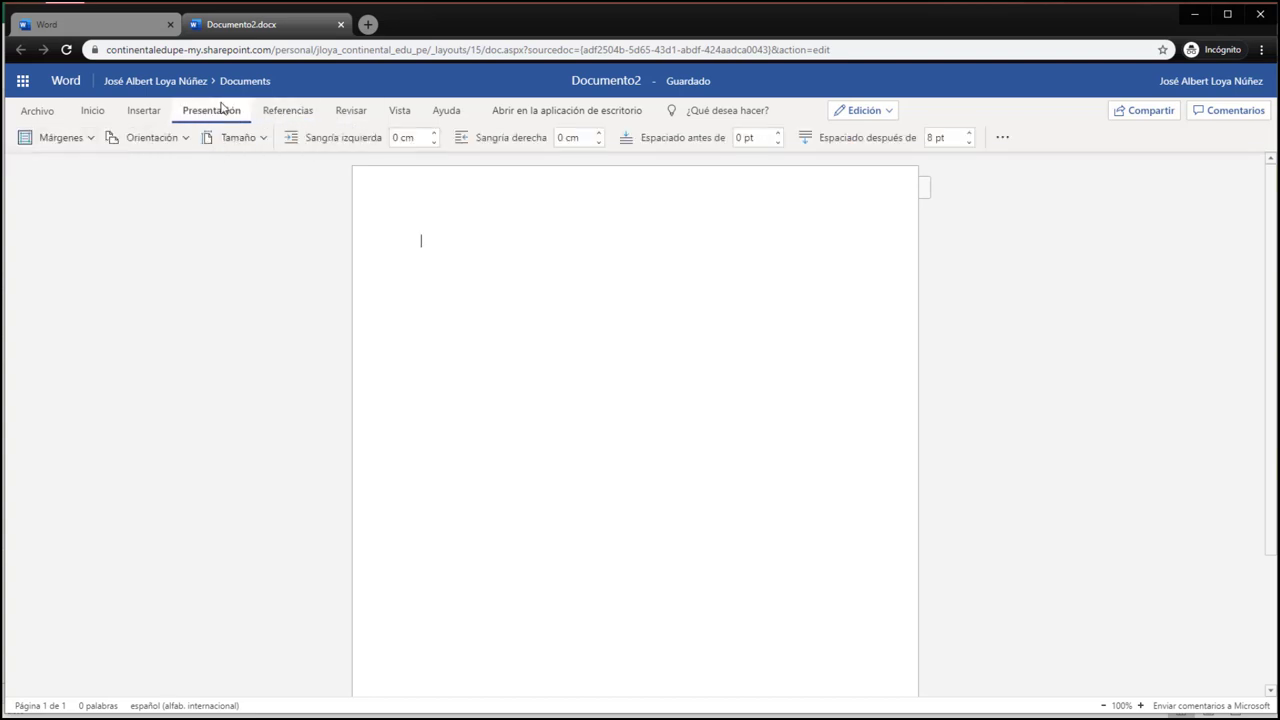
click(143, 137)
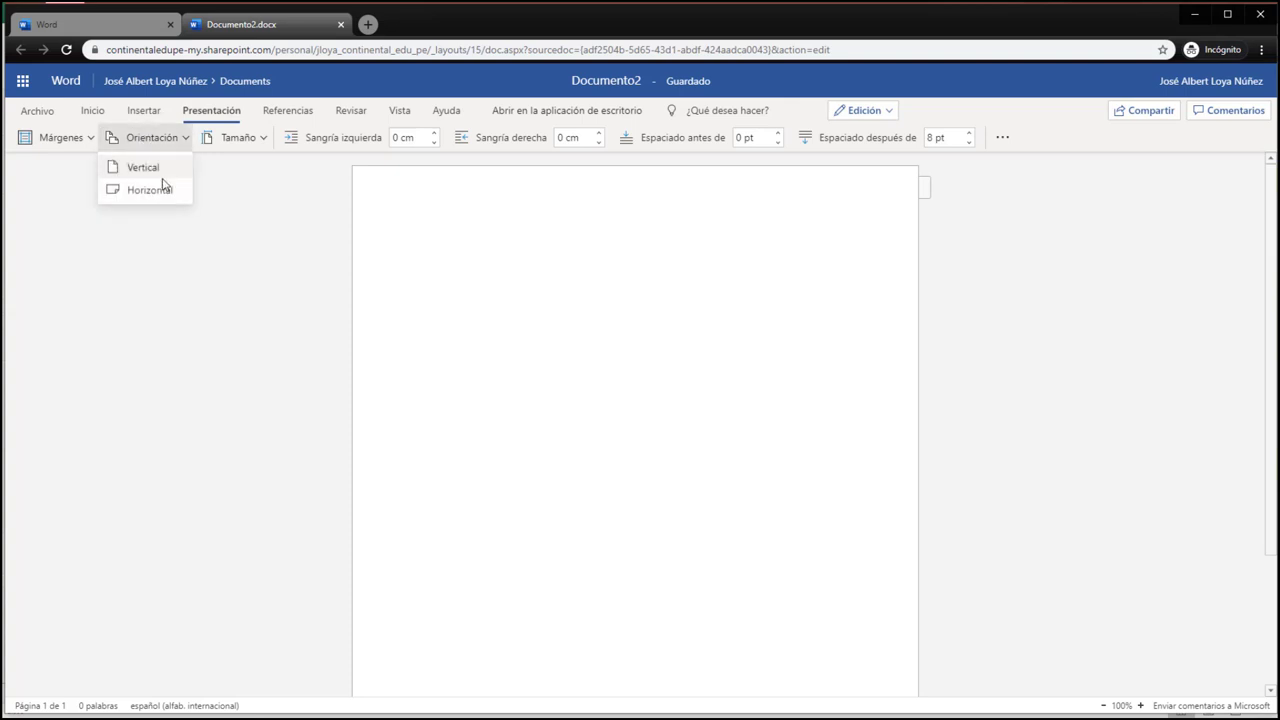
click(249, 137)
click(549, 278)
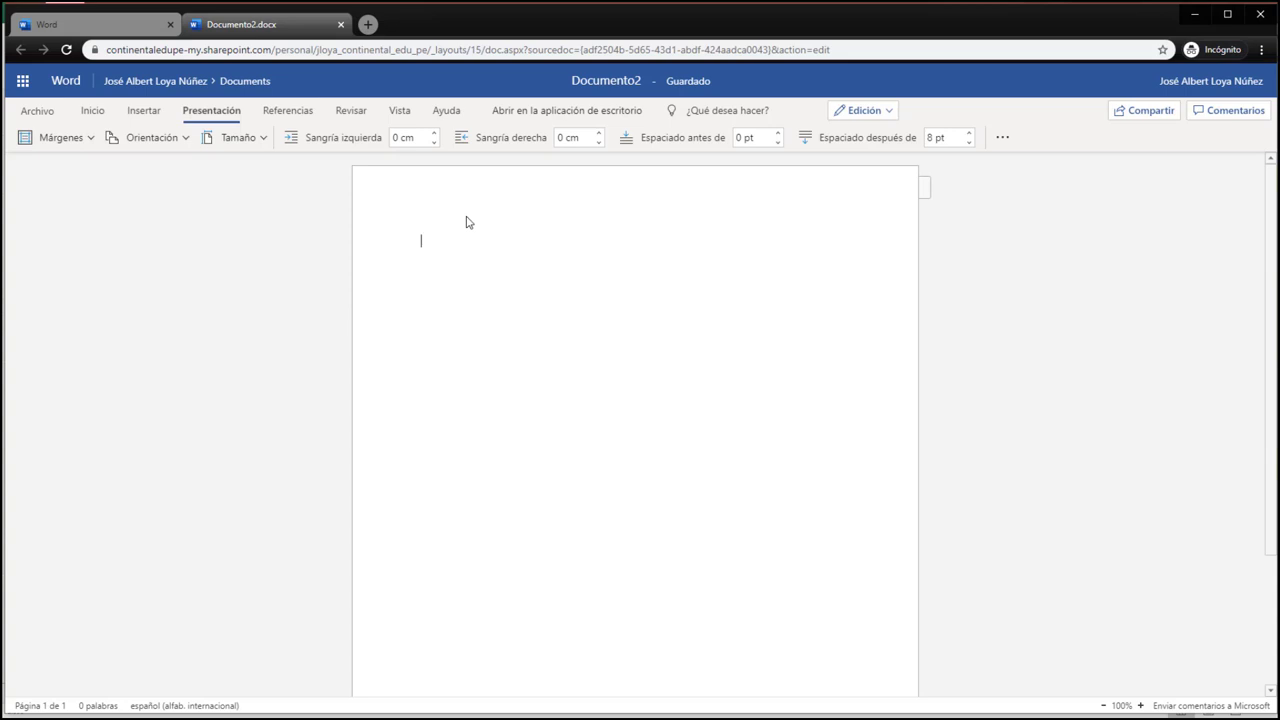
Paste the lines 'Documento 1' and 'Prueba', then open the document in desktop Word
text(Documento 1 Prueba)
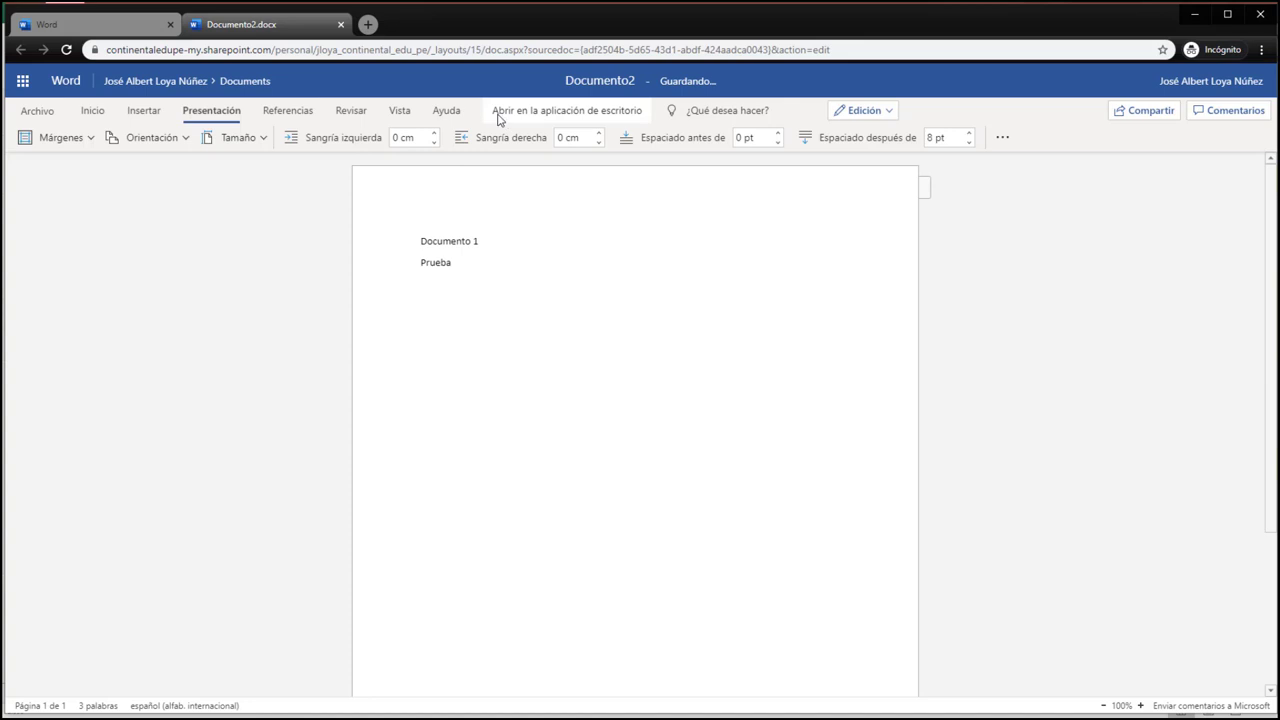
click(580, 116)
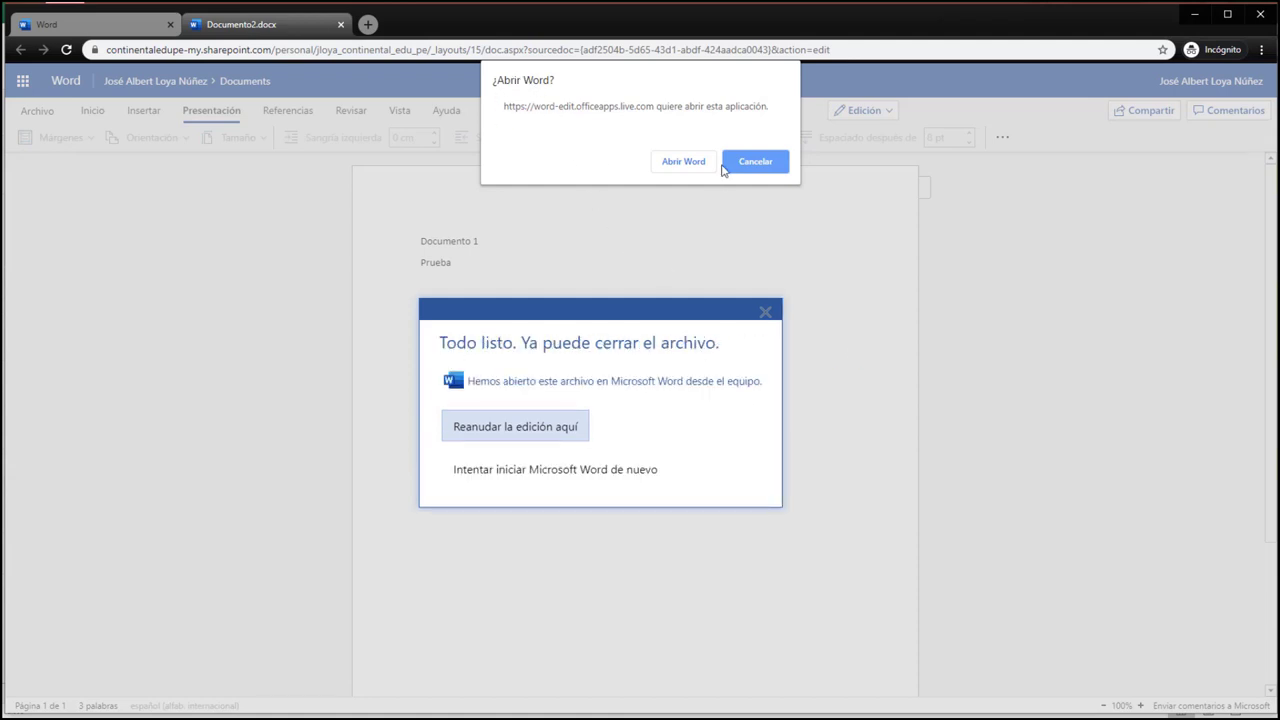
click(676, 162)
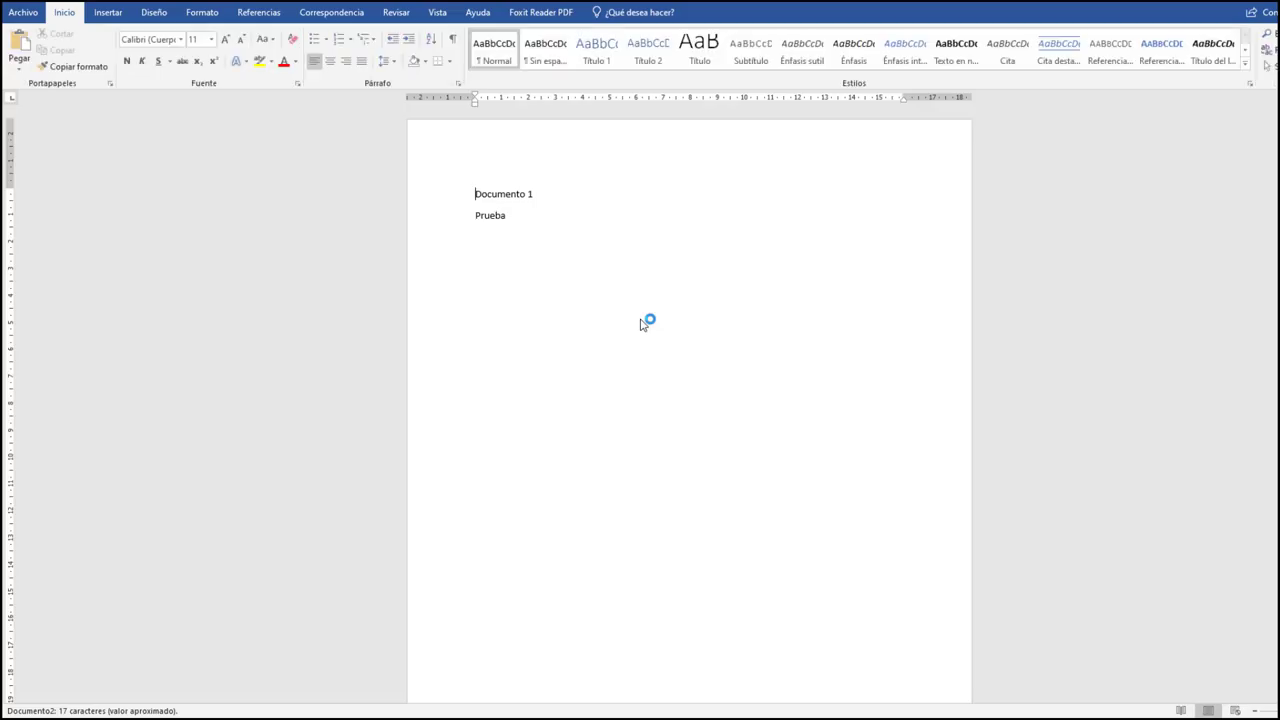
drag(628, 5, 574, 104)
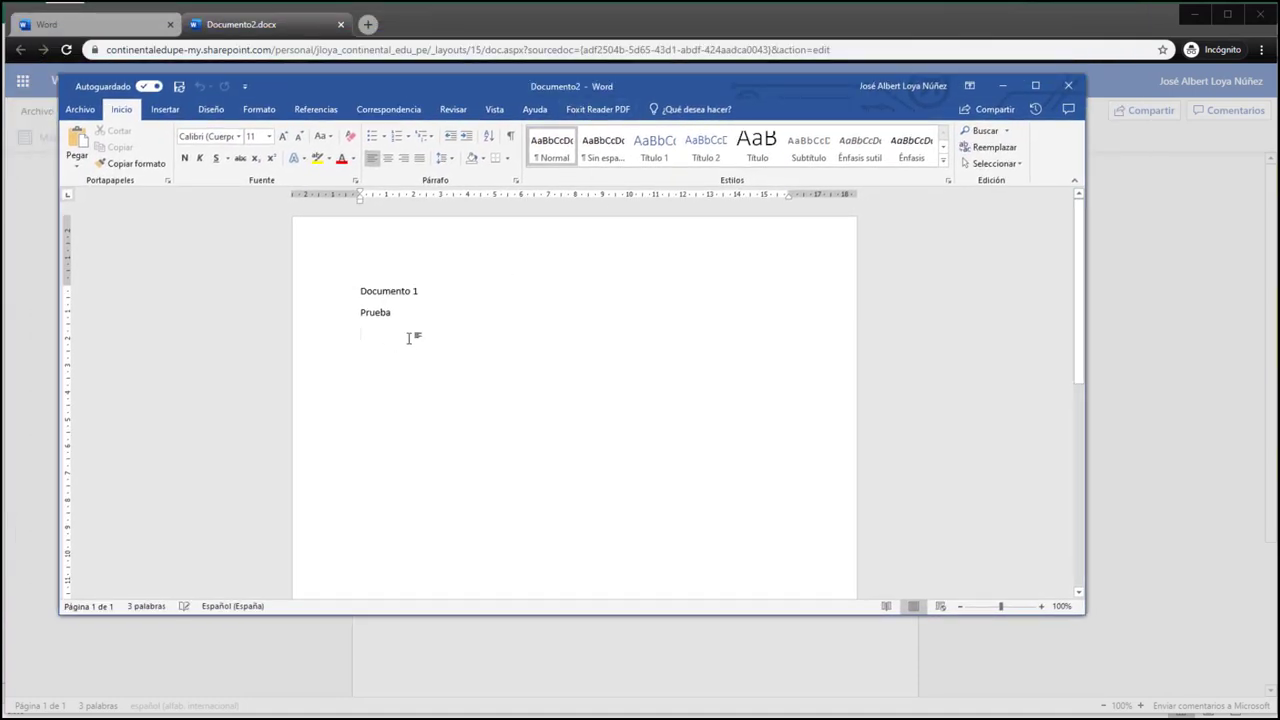
Insert a bar-chart icon from the Iconos library
click(168, 110)
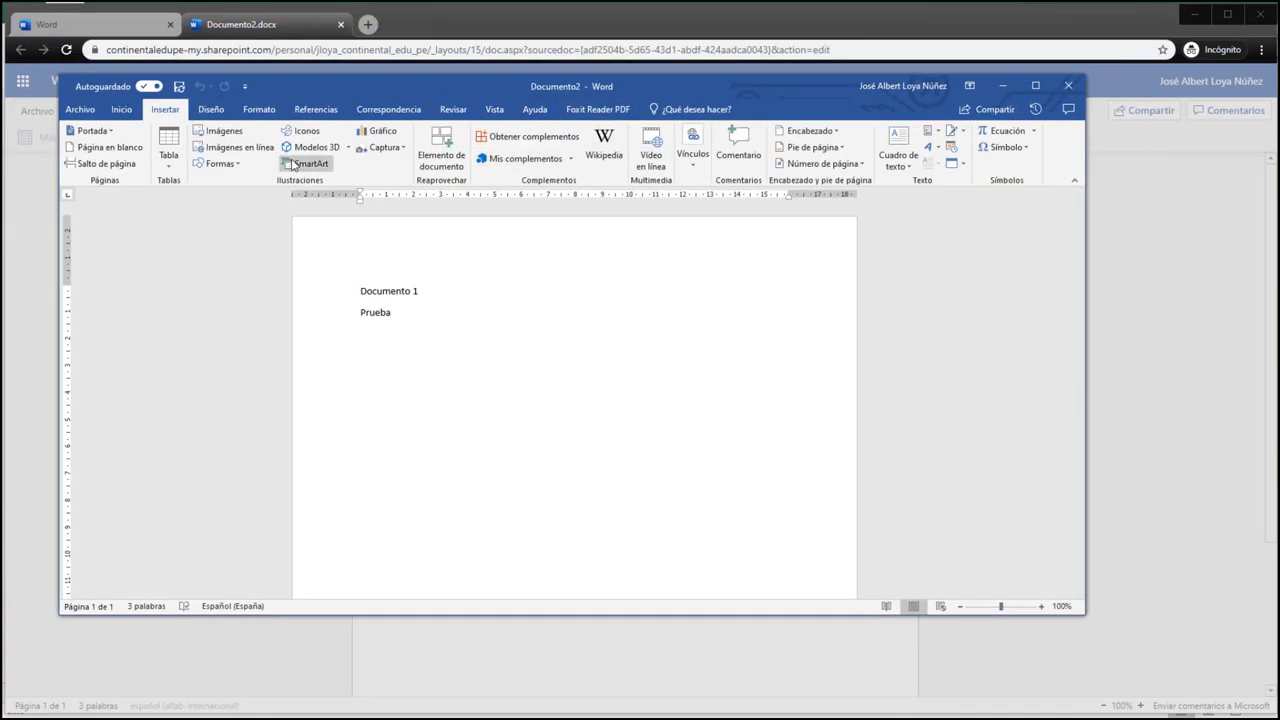
click(302, 131)
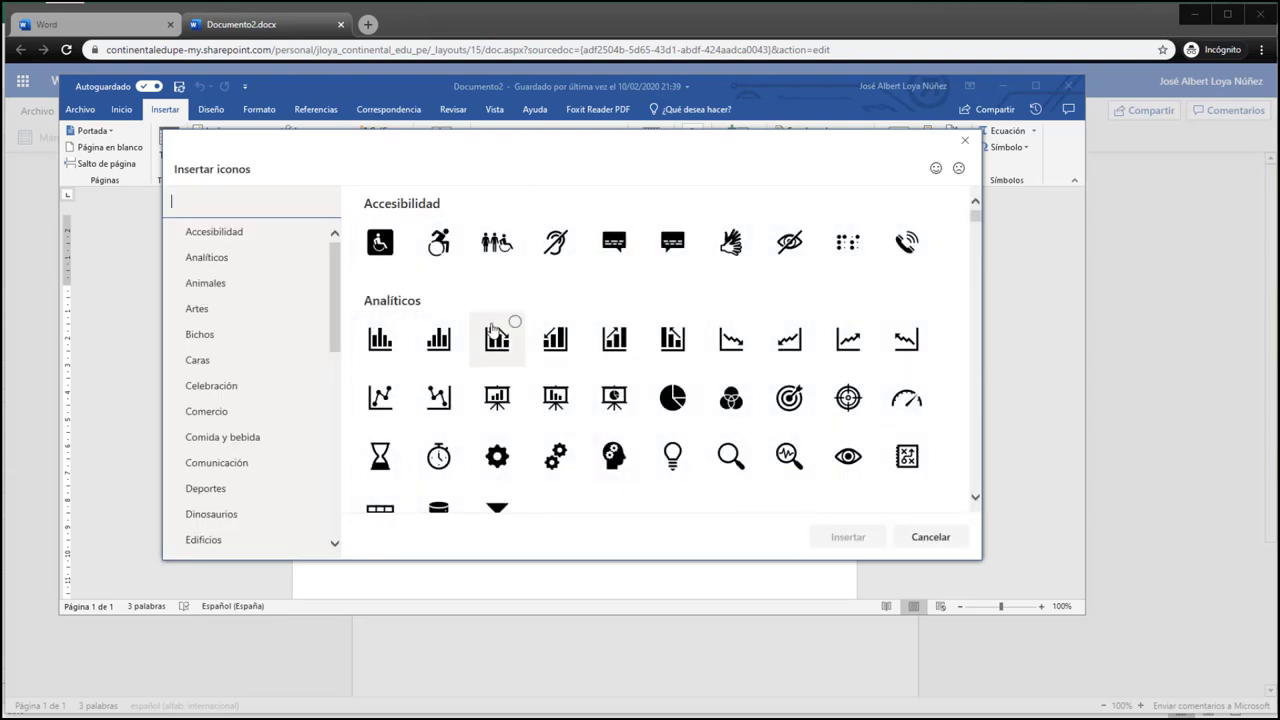
click(438, 345)
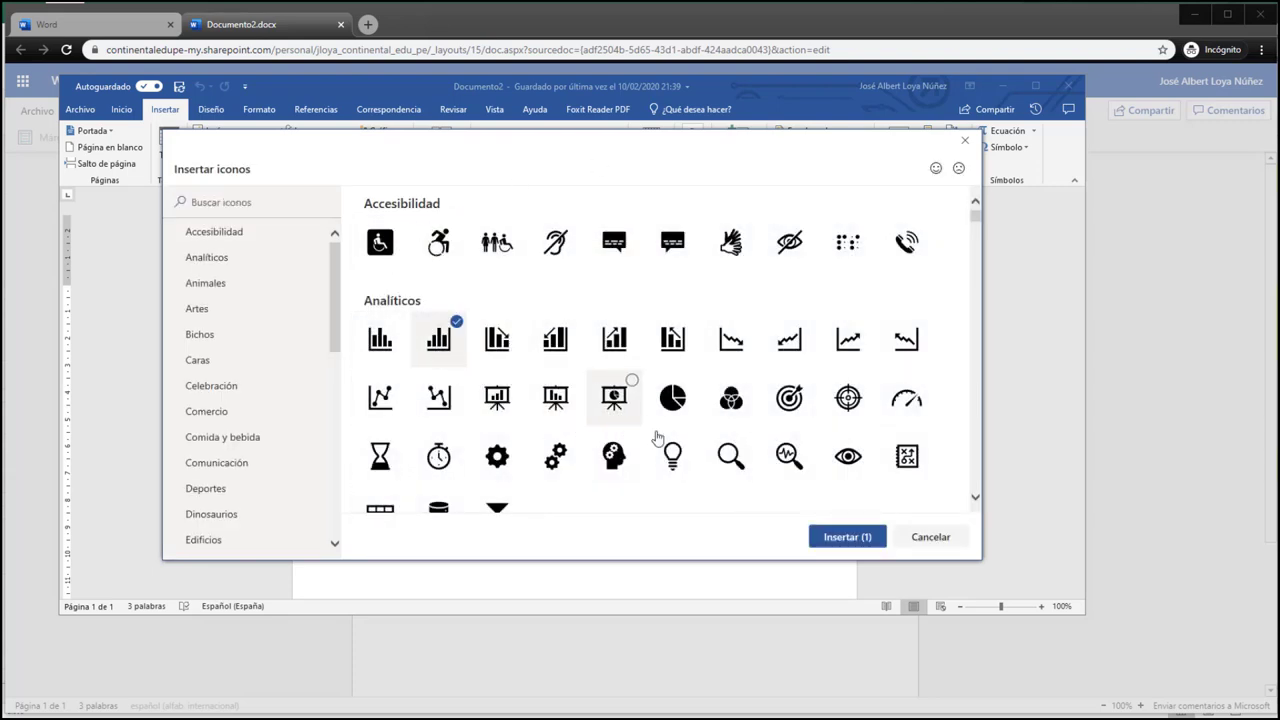
click(846, 537)
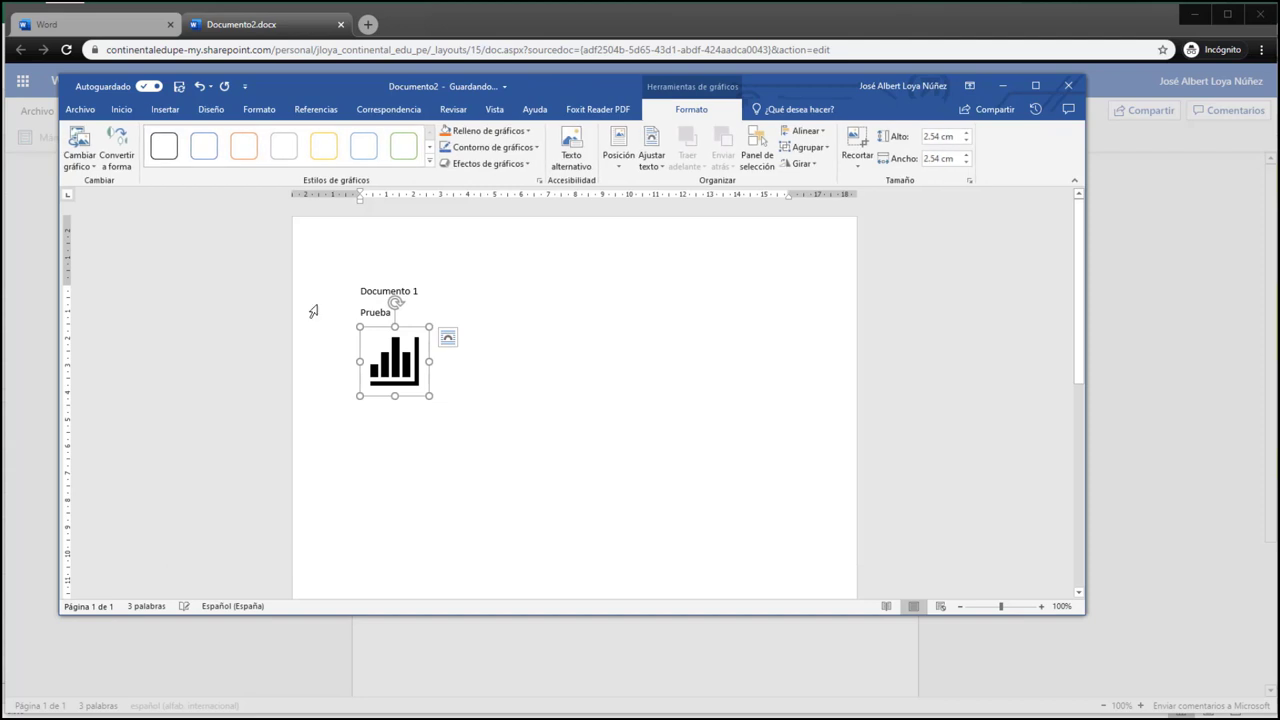
Insert the LOGO_HORIZONTAL_RGB_POSITIVO image below the text and close desktop Word
click(166, 109)
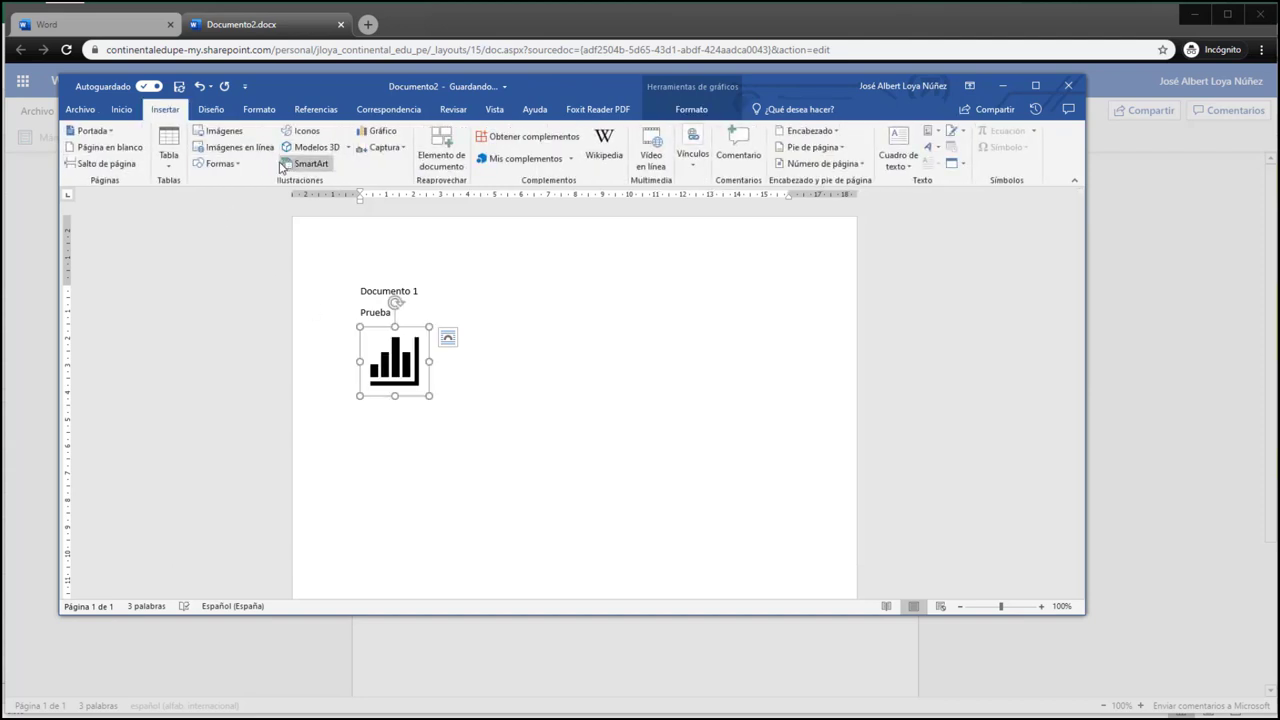
click(228, 134)
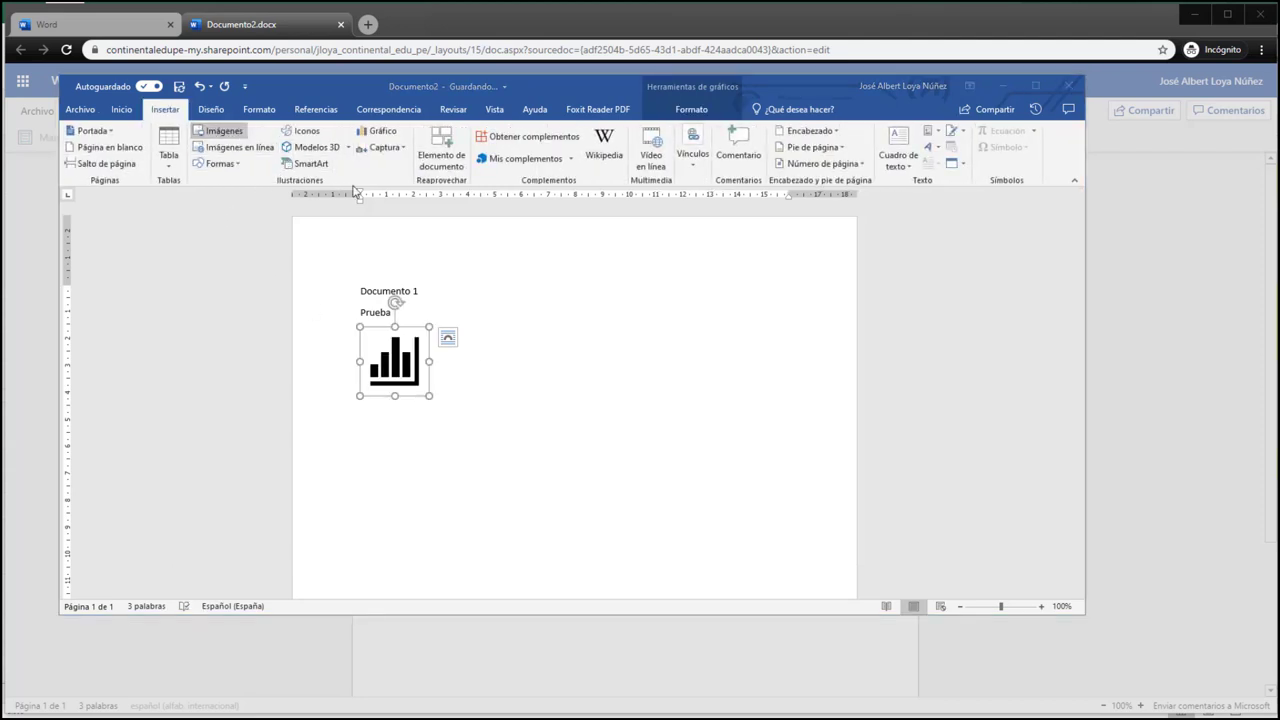
click(309, 323)
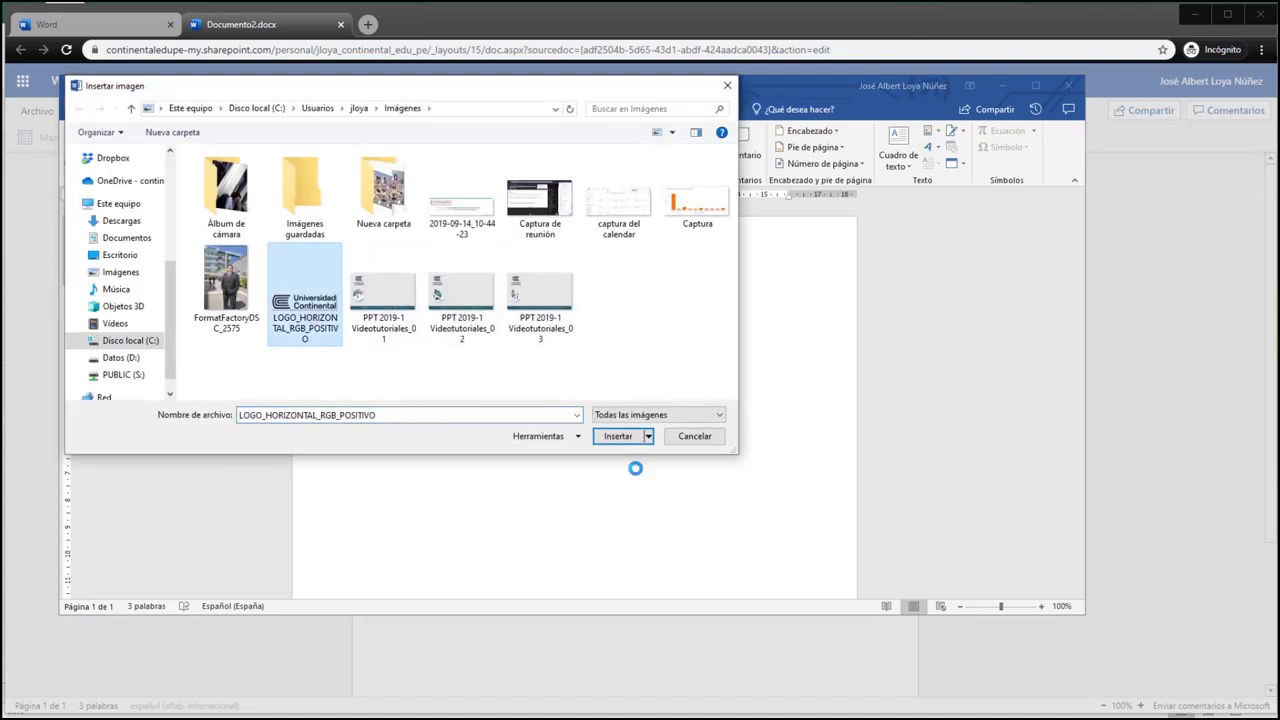
click(628, 438)
click(621, 486)
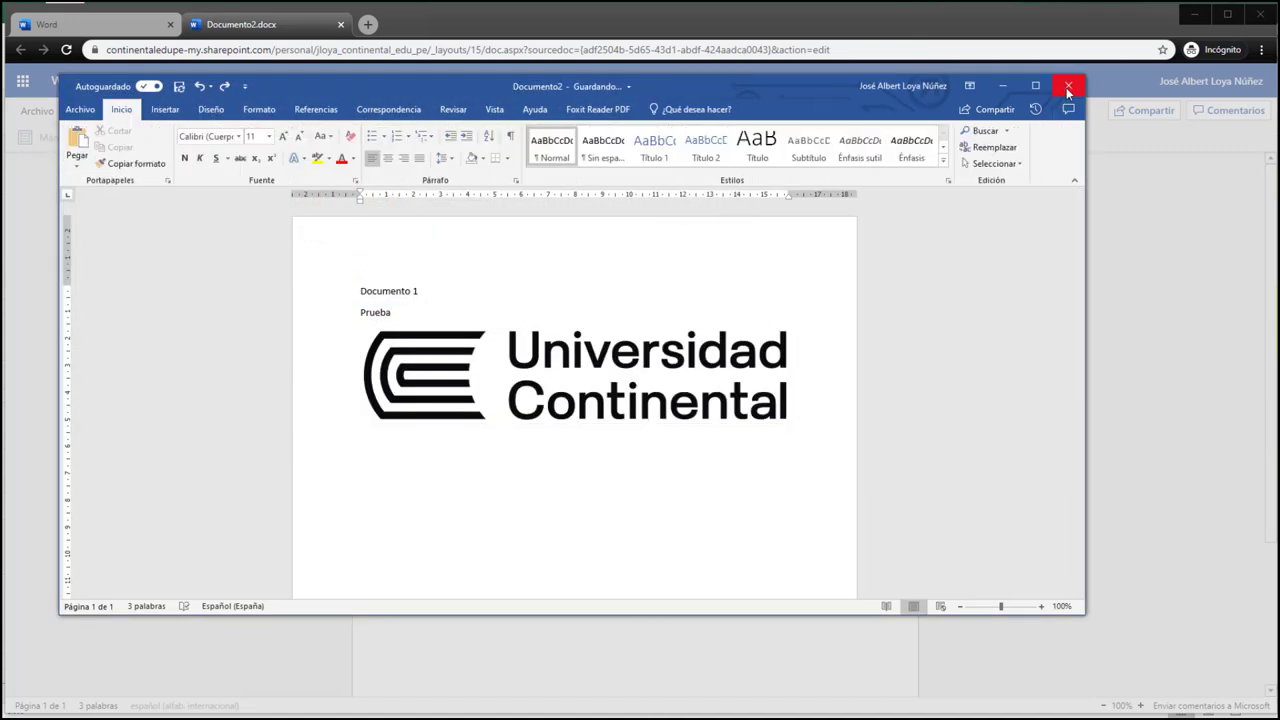
click(1066, 87)
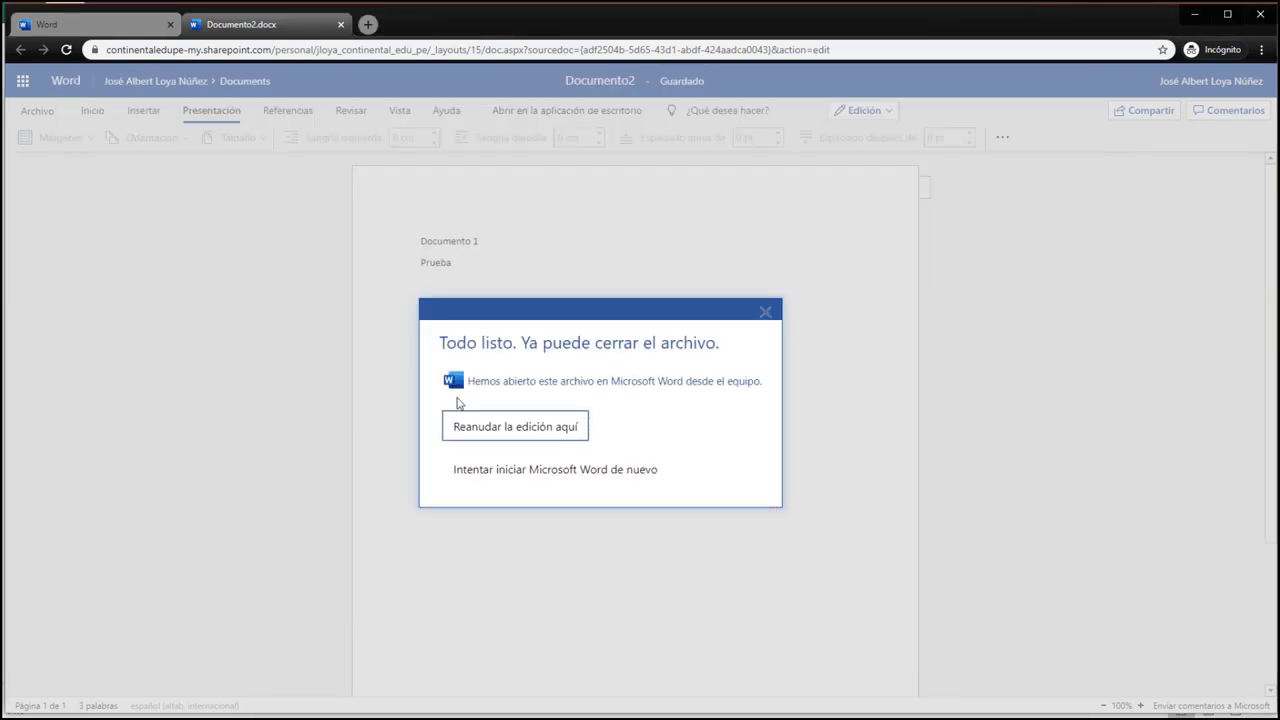
Resume editing Documento2 in the browser and glance at the Styles gallery without applying a style
click(515, 427)
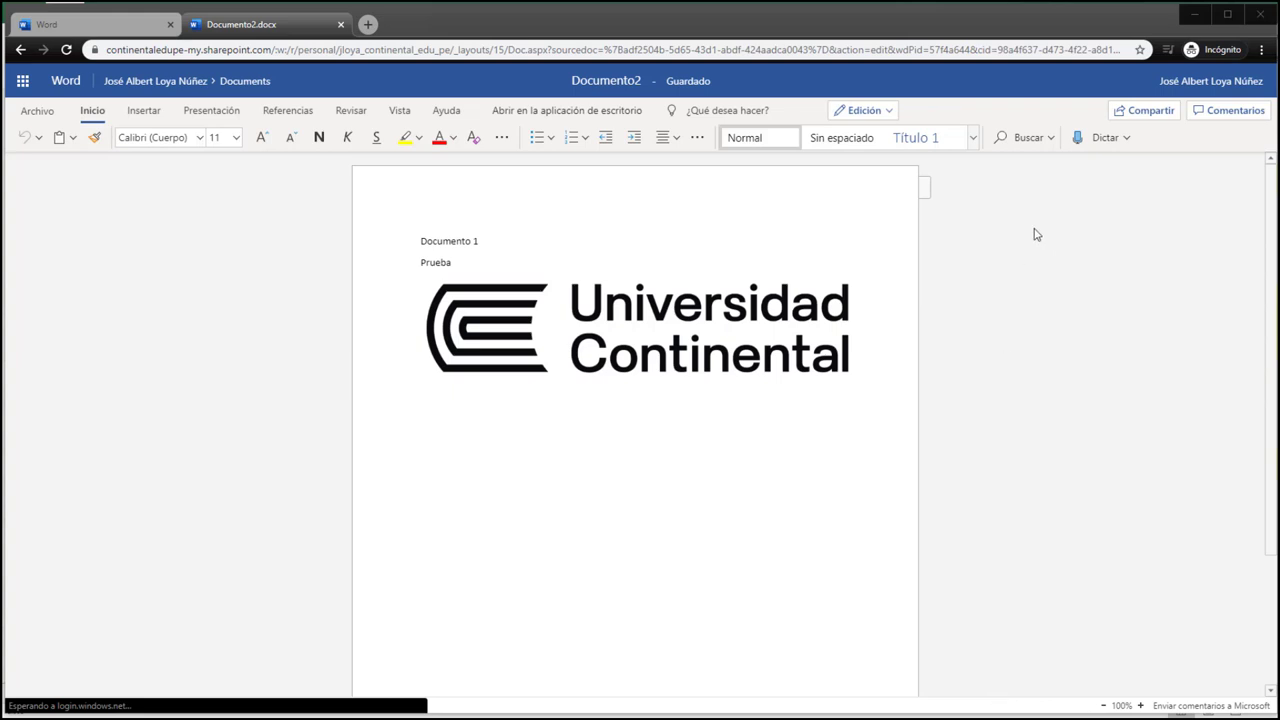
click(973, 137)
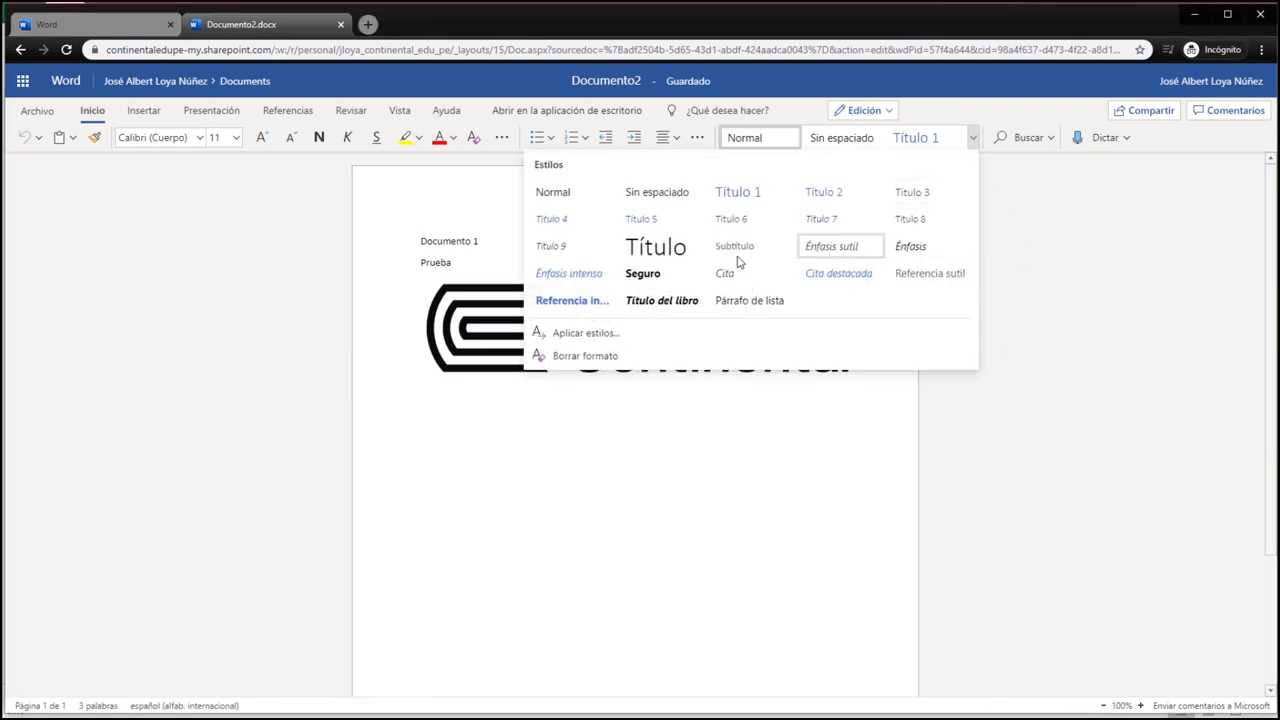
click(1140, 278)
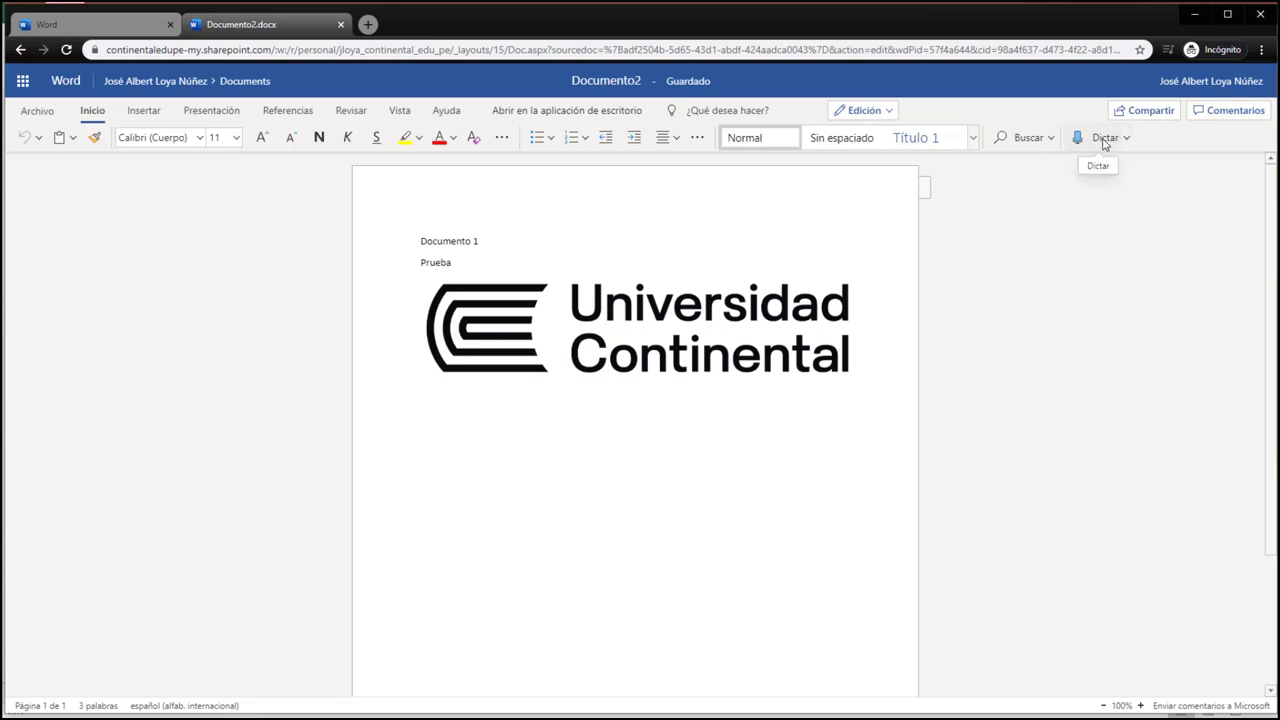
Dictate two paragraphs about speaking clearly for voice recognition, allowing microphone access
click(1105, 140)
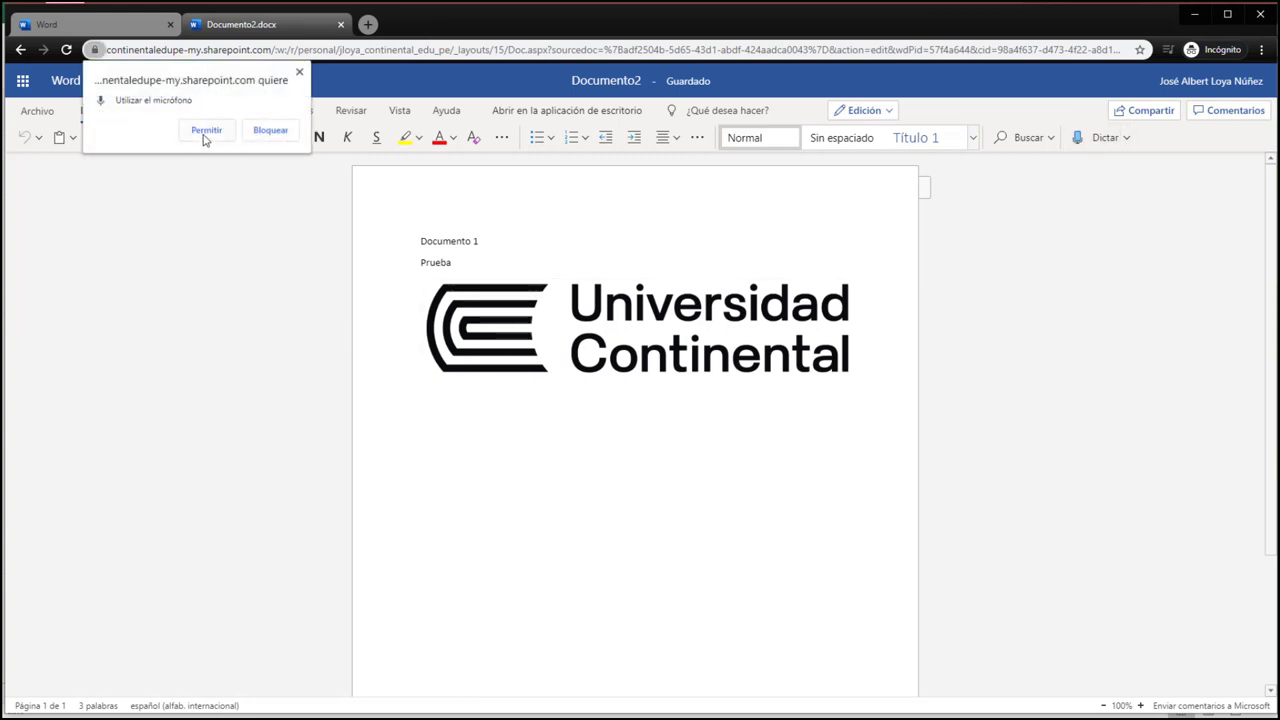
click(206, 131)
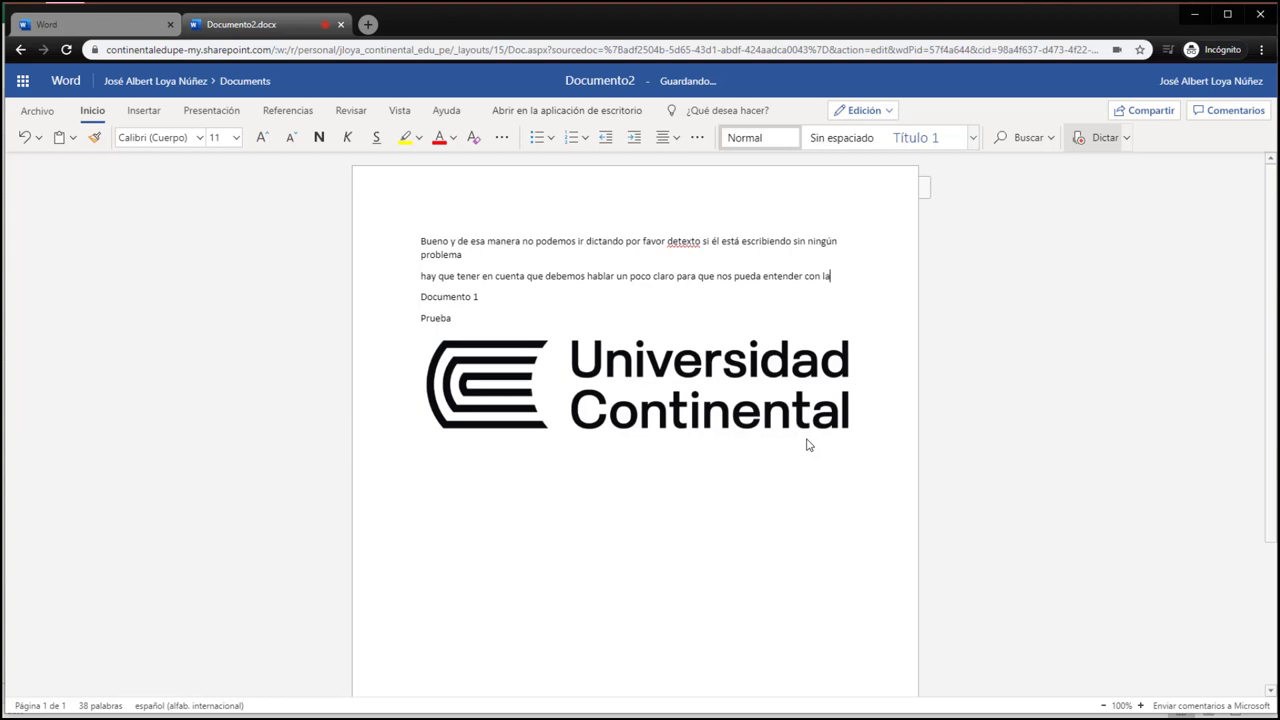
click(1098, 137)
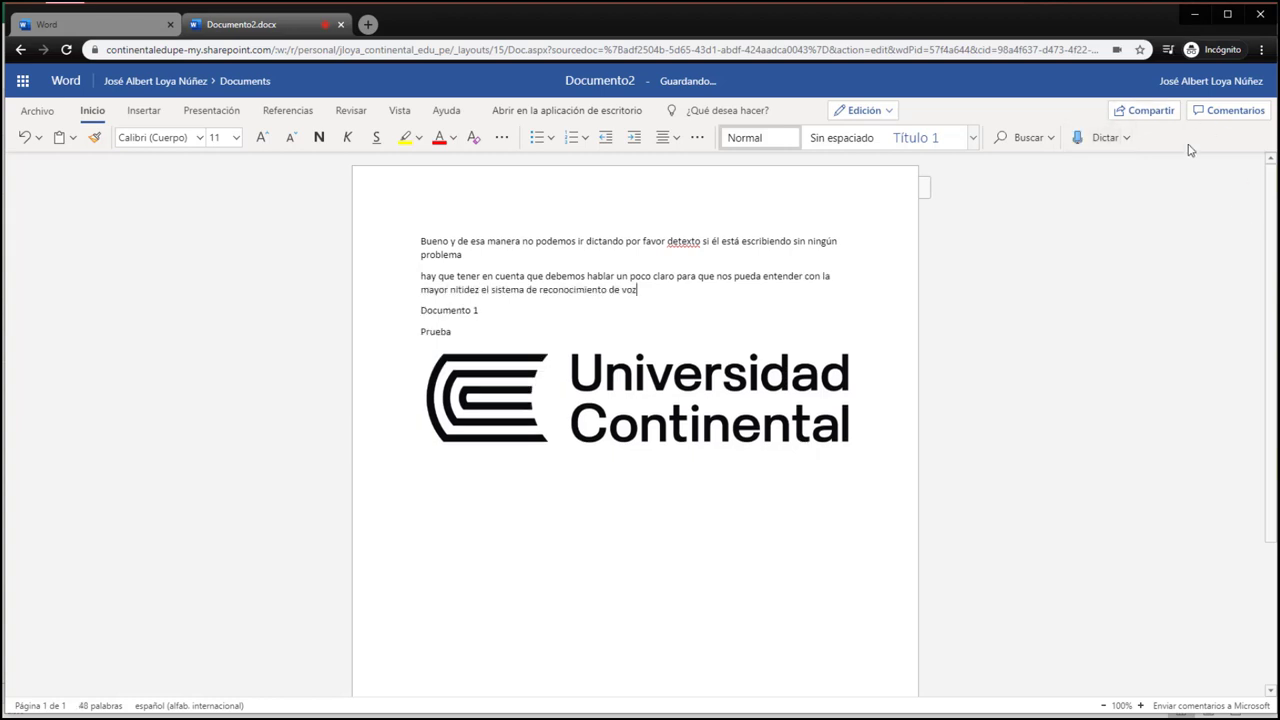
click(1150, 111)
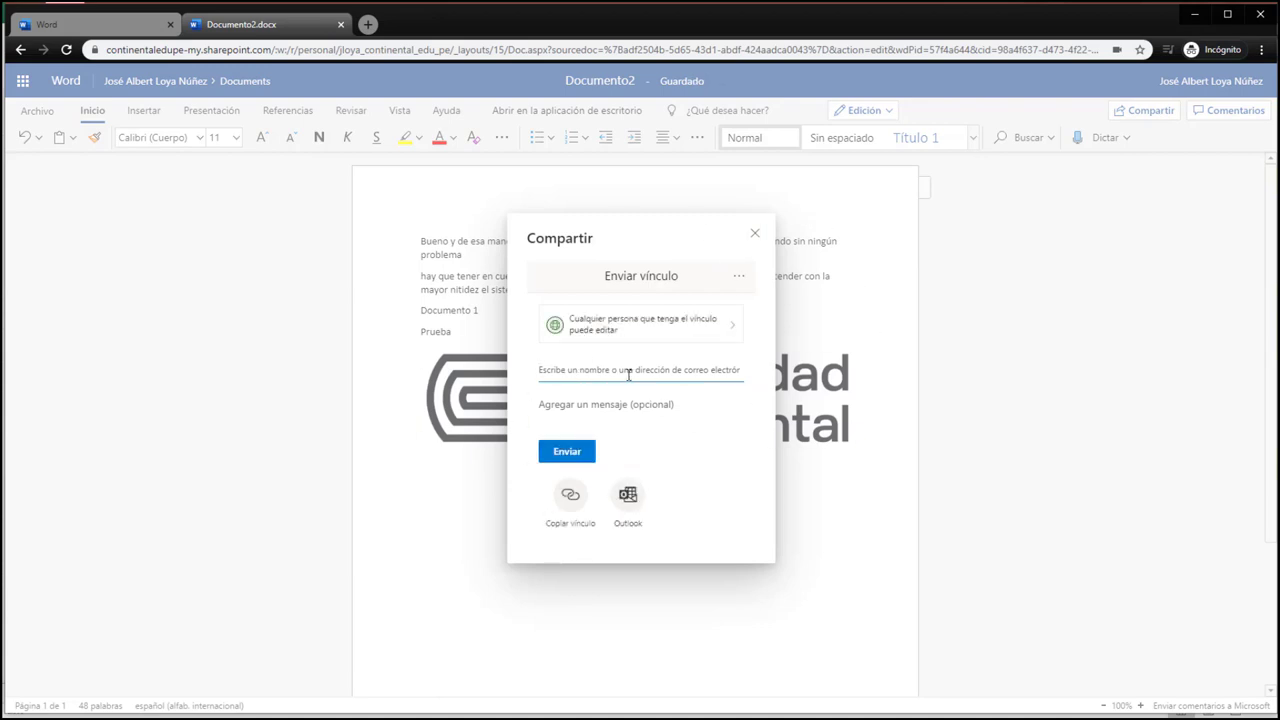
Review the share link's access settings and leave them unchanged
click(738, 276)
click(687, 330)
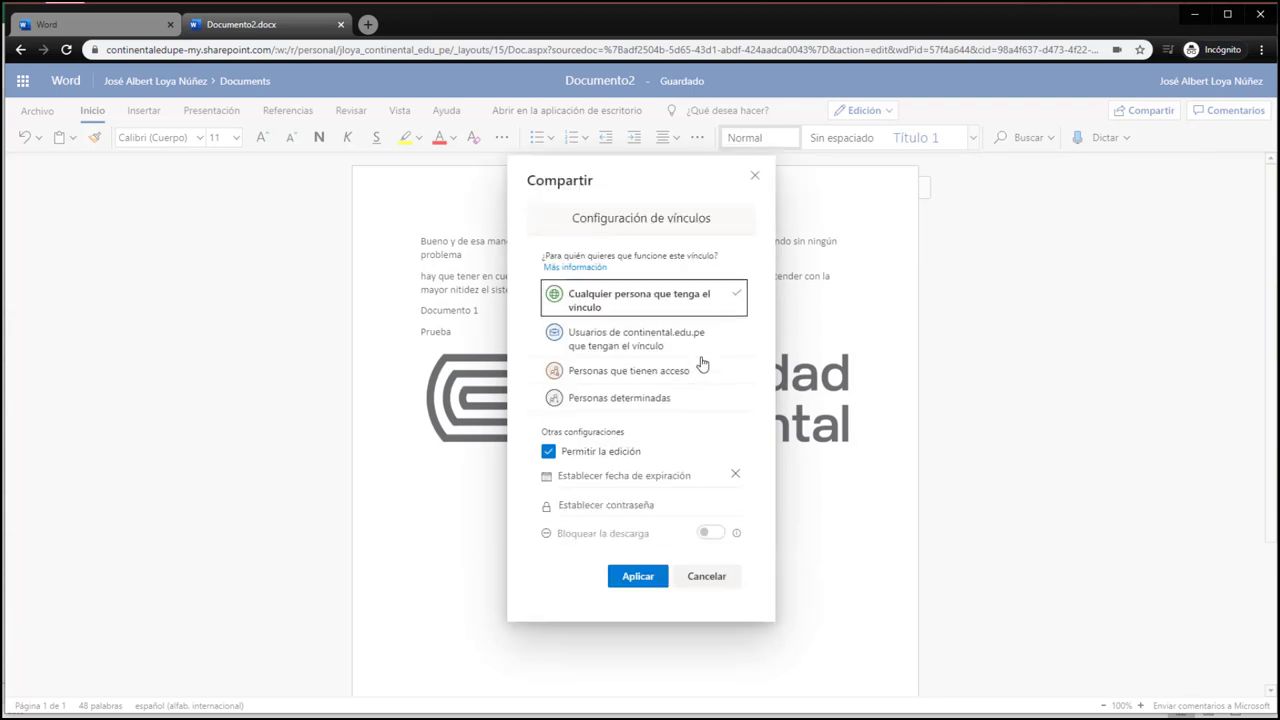
click(630, 219)
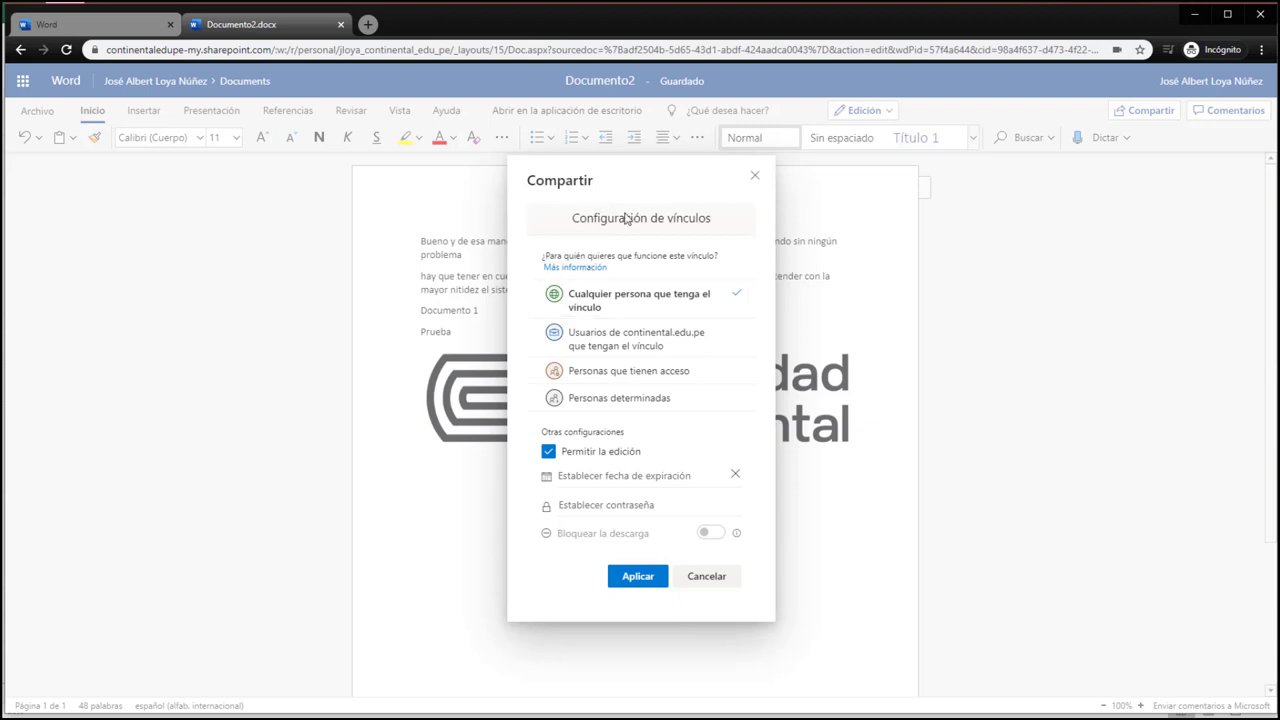
click(705, 576)
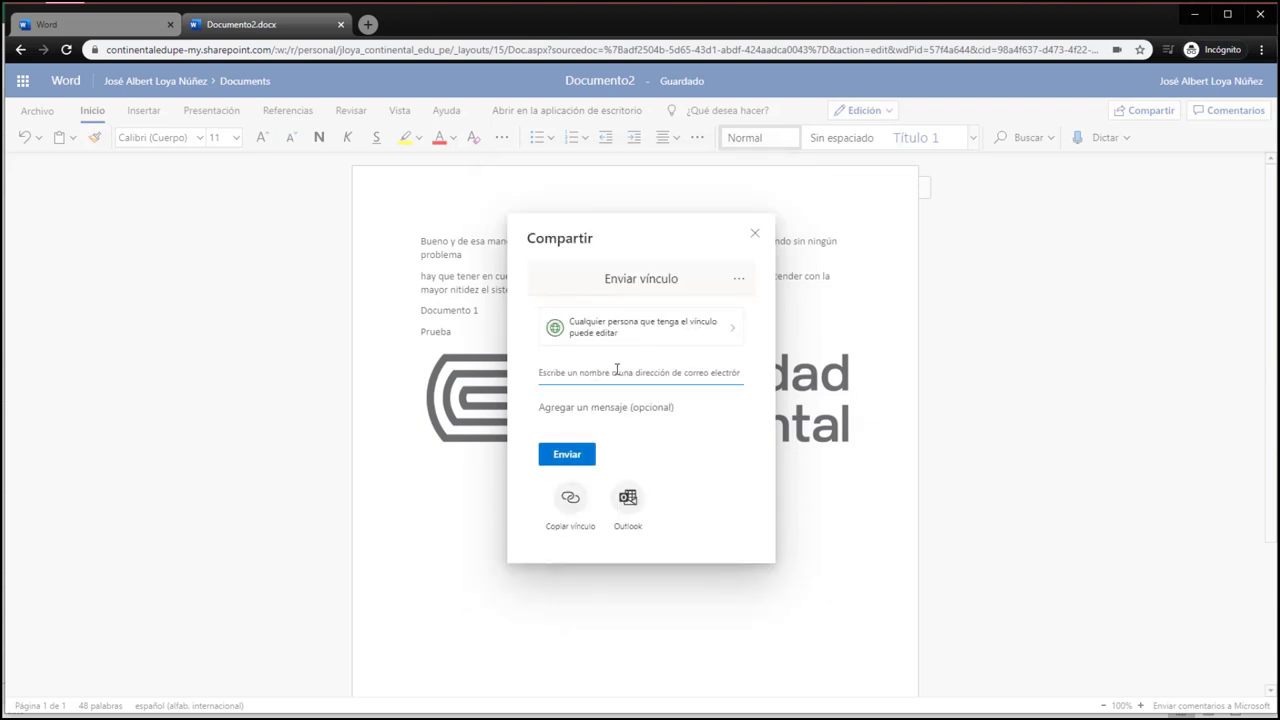
Send an editable link to the suggested colleague with the message 'Archivo de prueba'
text(pfloresag)
click(657, 414)
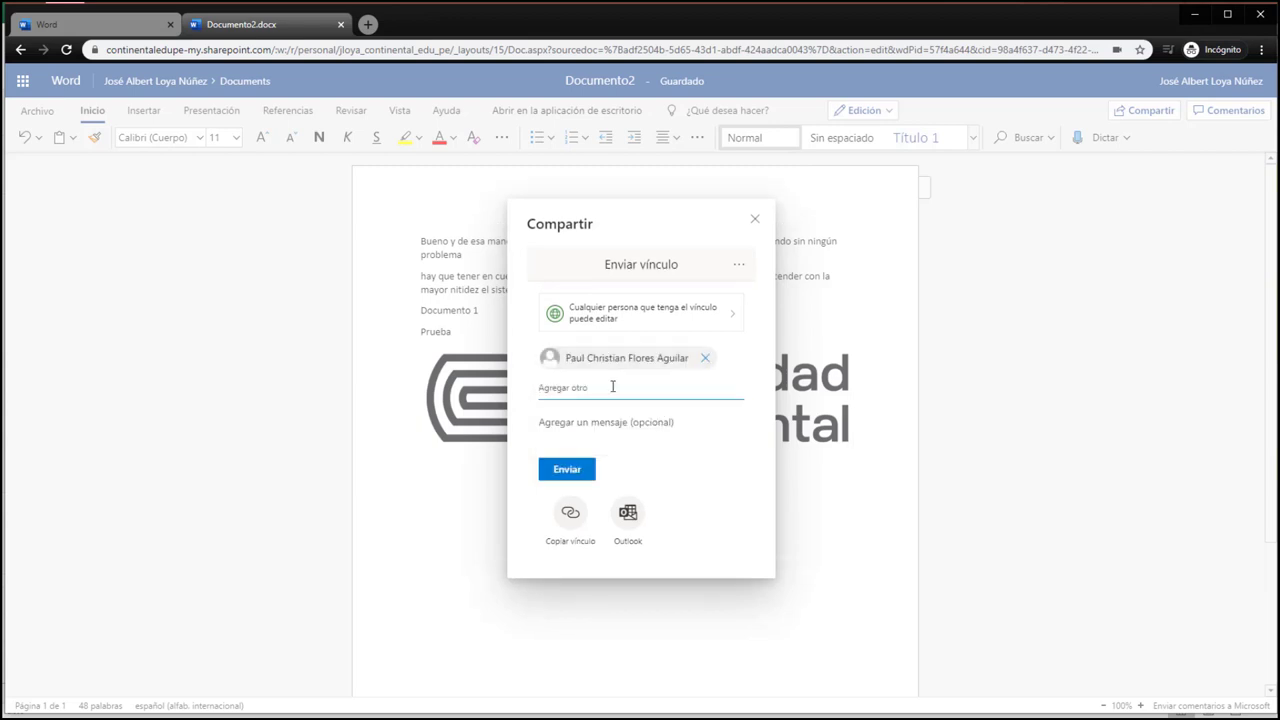
click(592, 440)
text(Archivo de prueba)
click(558, 470)
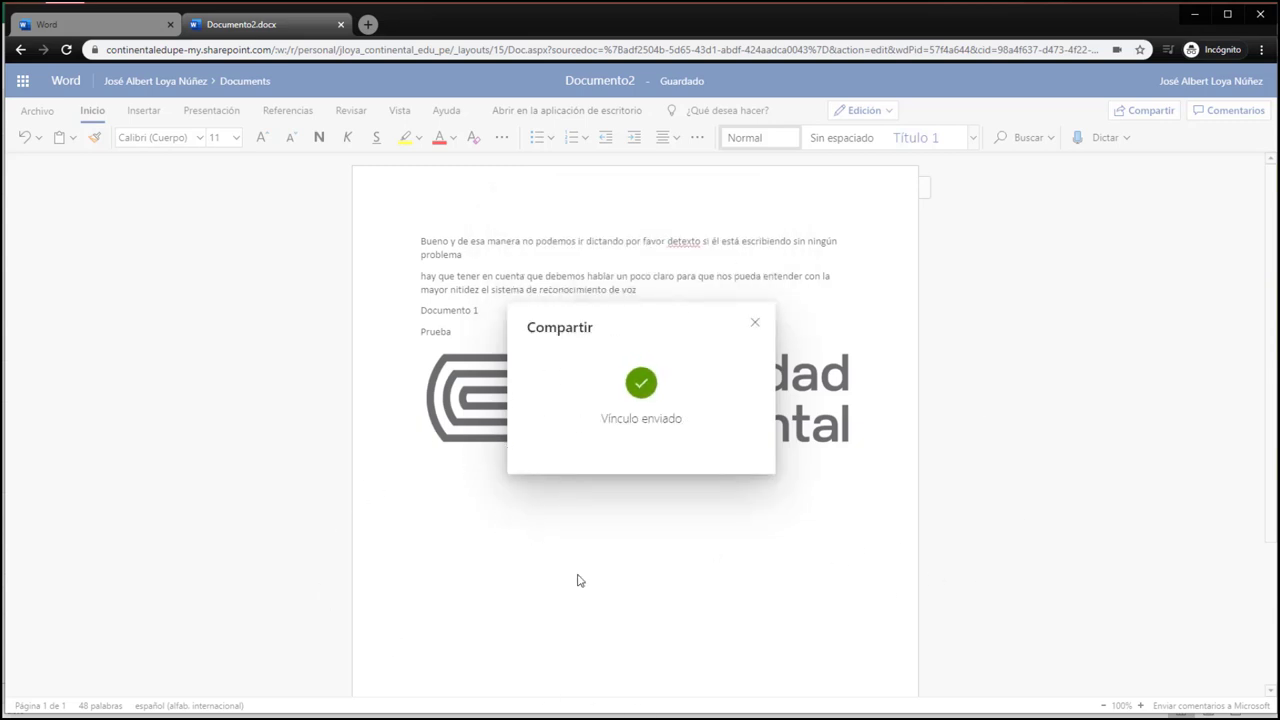
click(756, 322)
click(1150, 111)
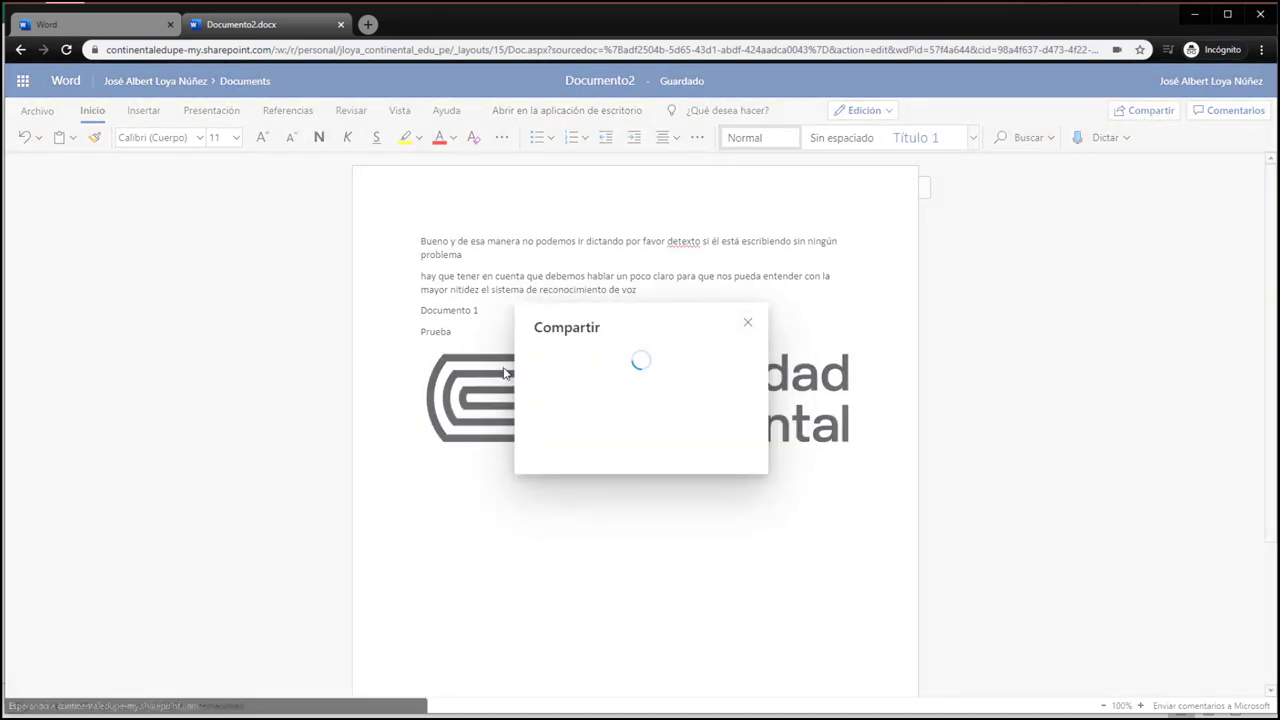
Check who has access and the link password option, leaving all sharing settings unchanged
click(738, 276)
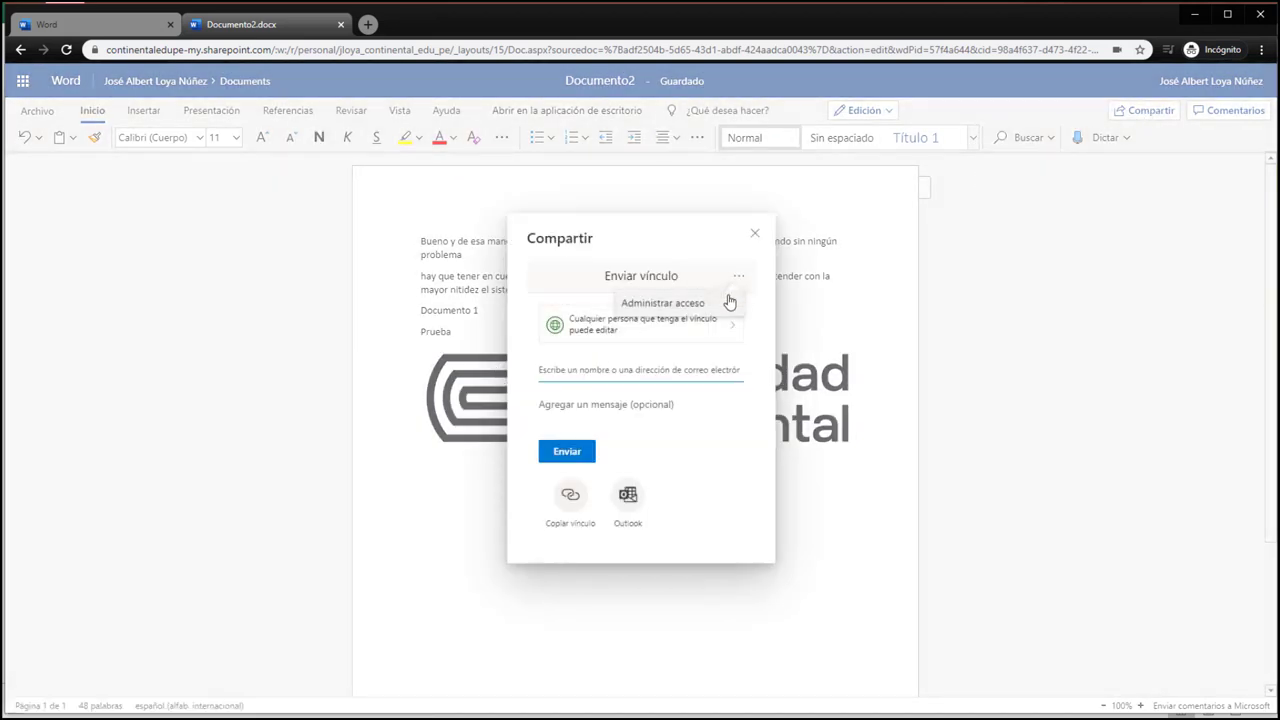
click(703, 308)
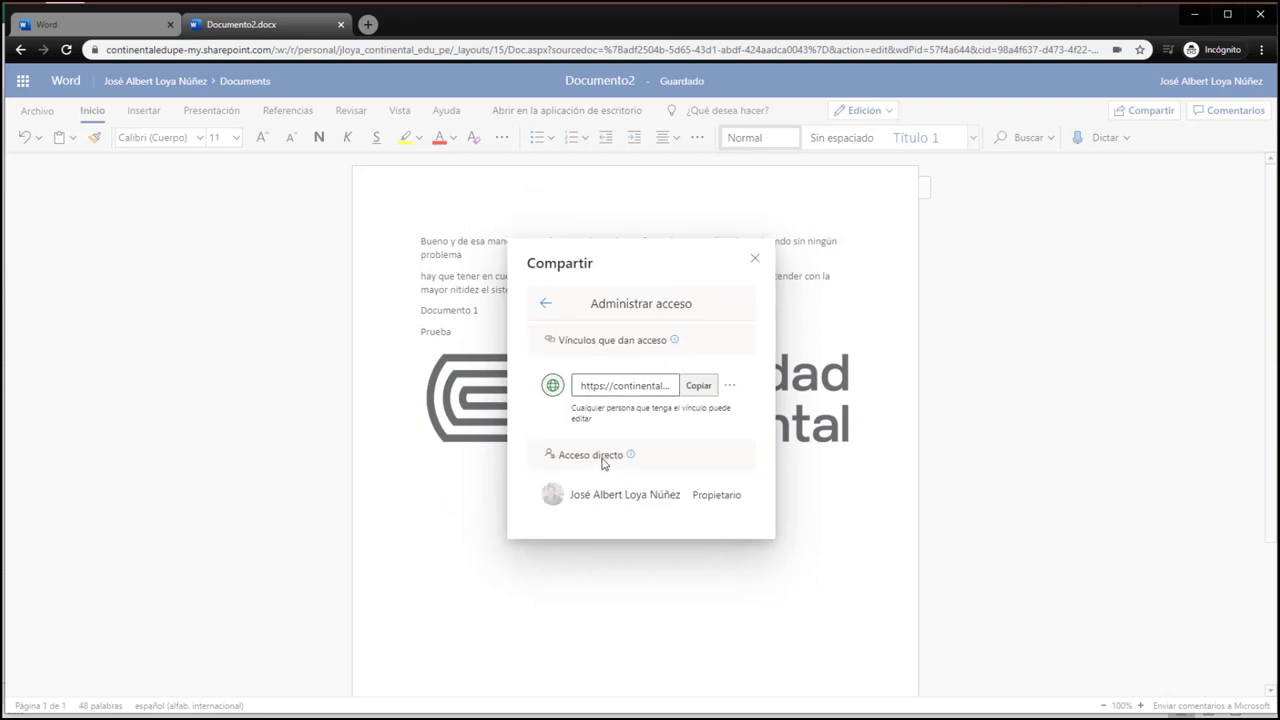
click(545, 303)
click(697, 328)
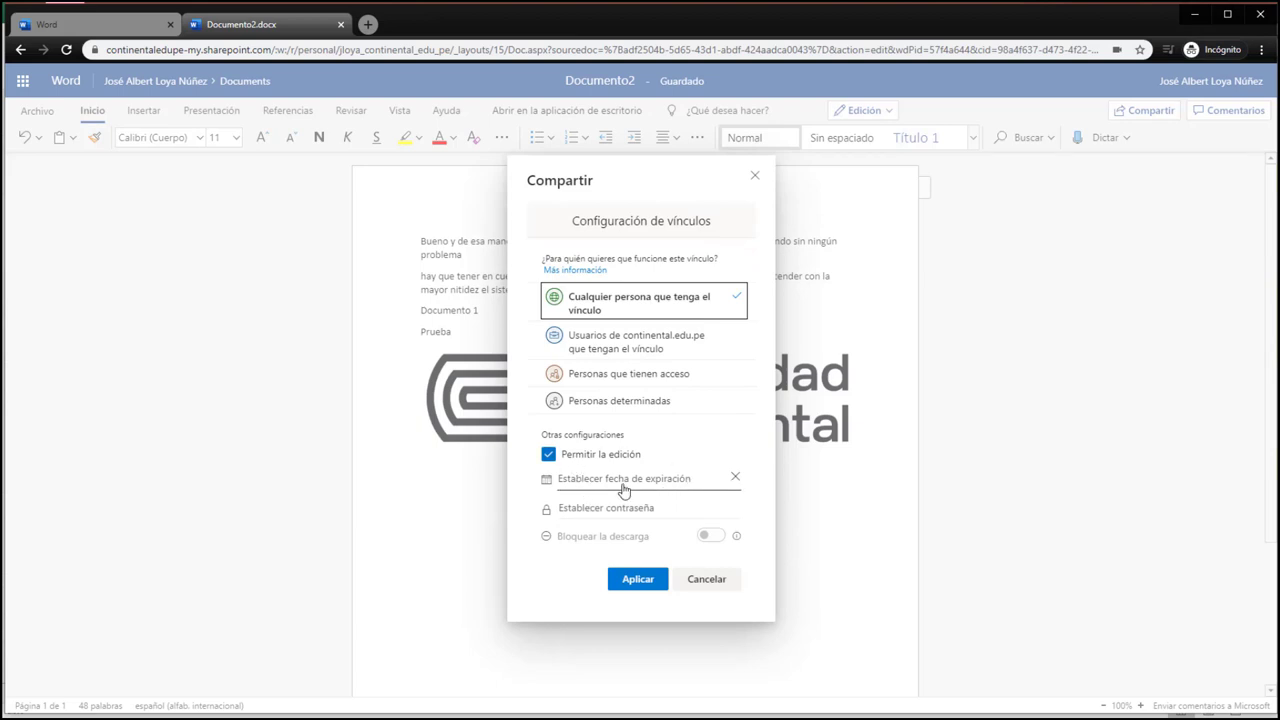
click(640, 508)
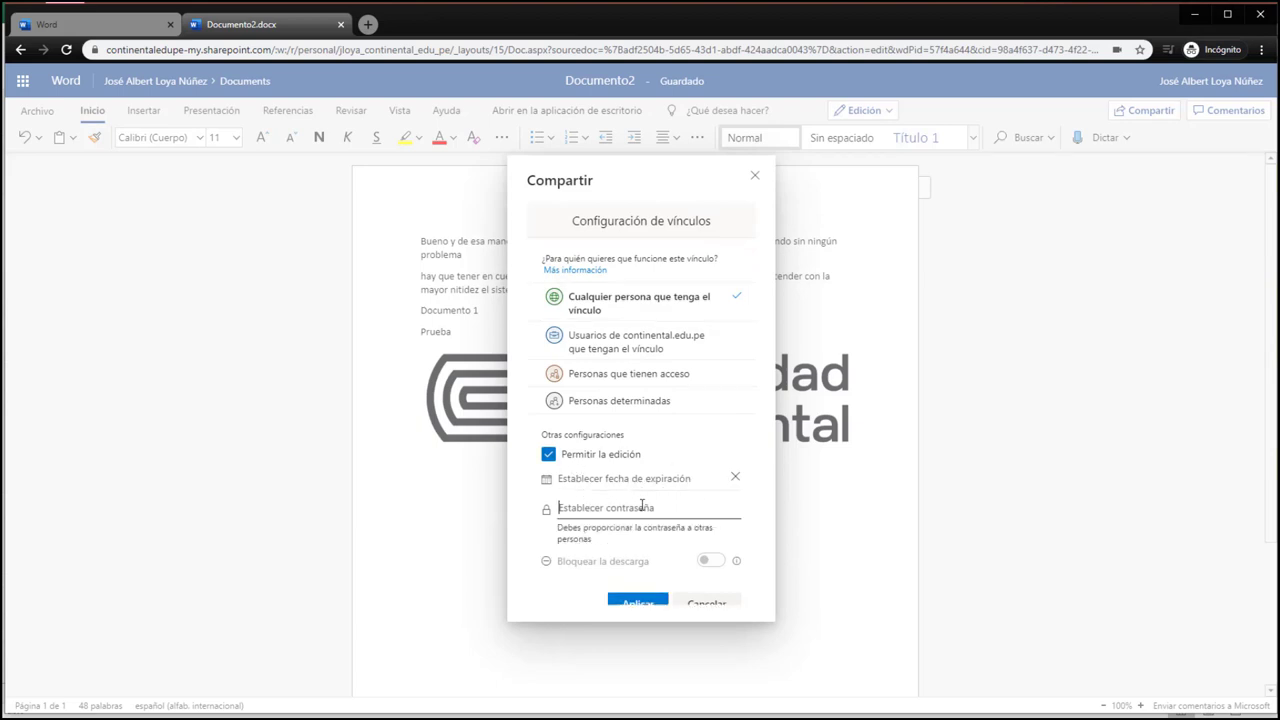
click(706, 604)
Leave the file area and switch between browser tabs back to the document
click(37, 110)
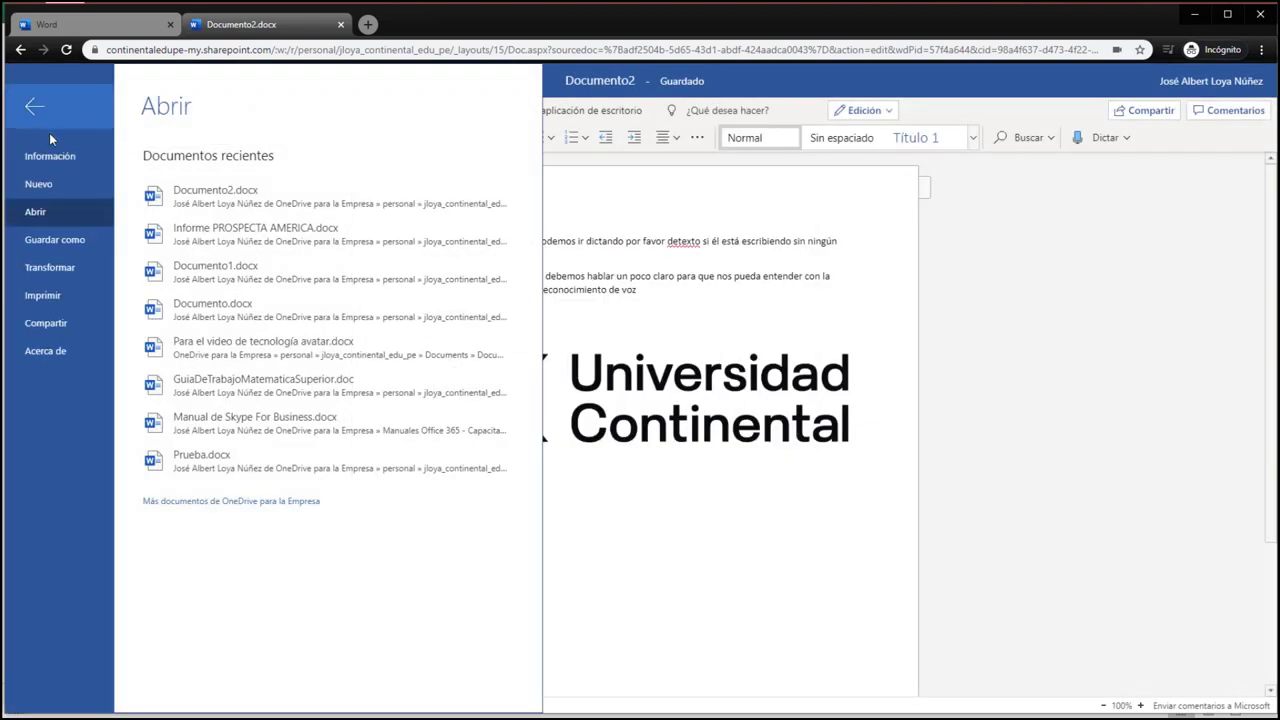
click(35, 106)
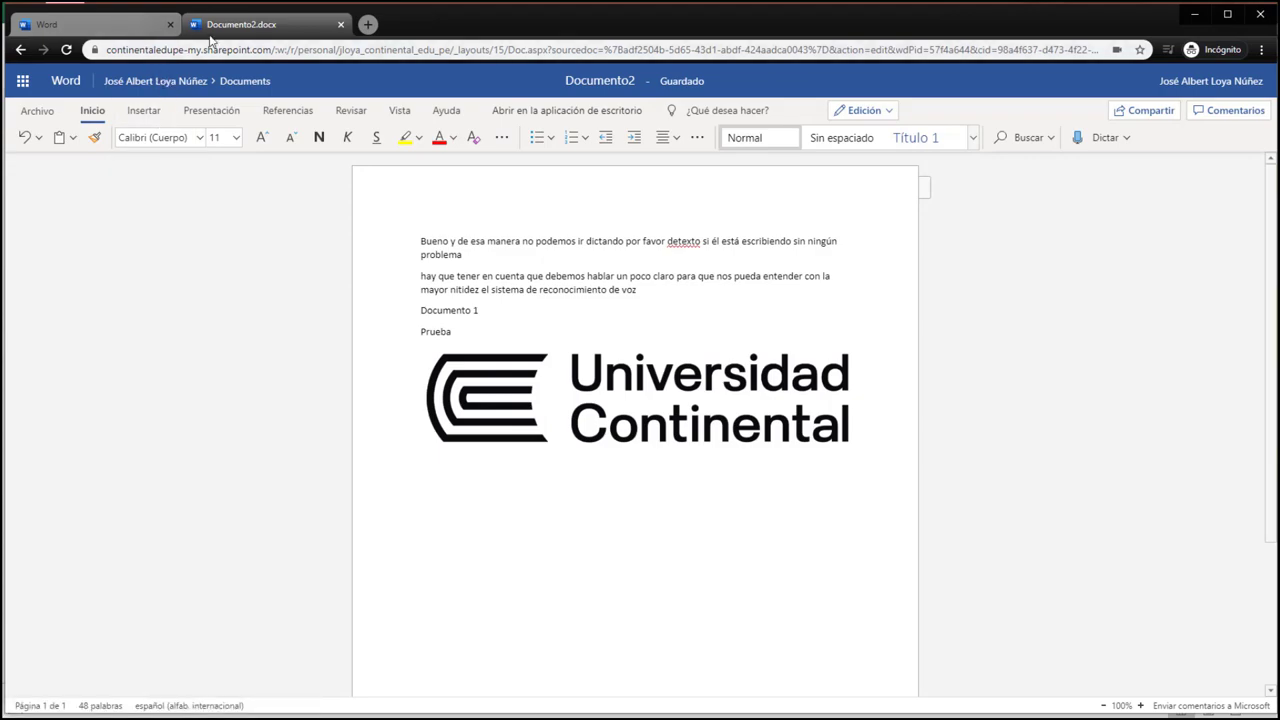
click(160, 25)
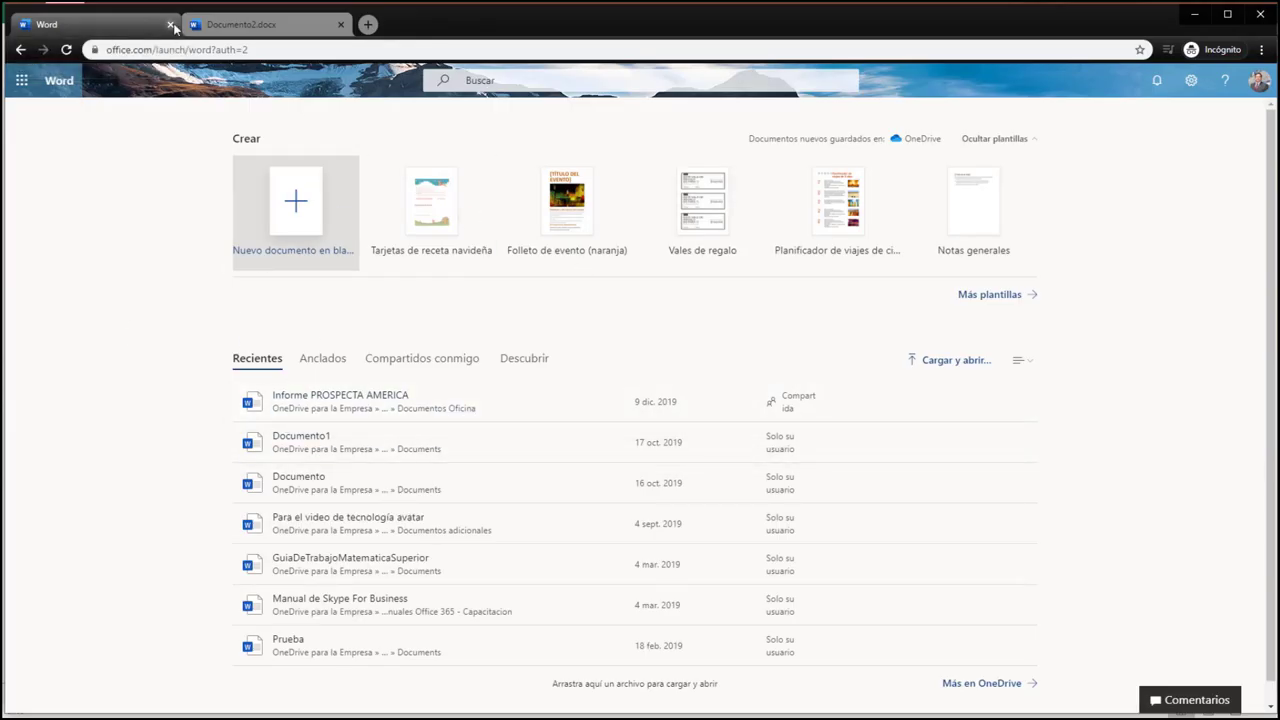
click(238, 28)
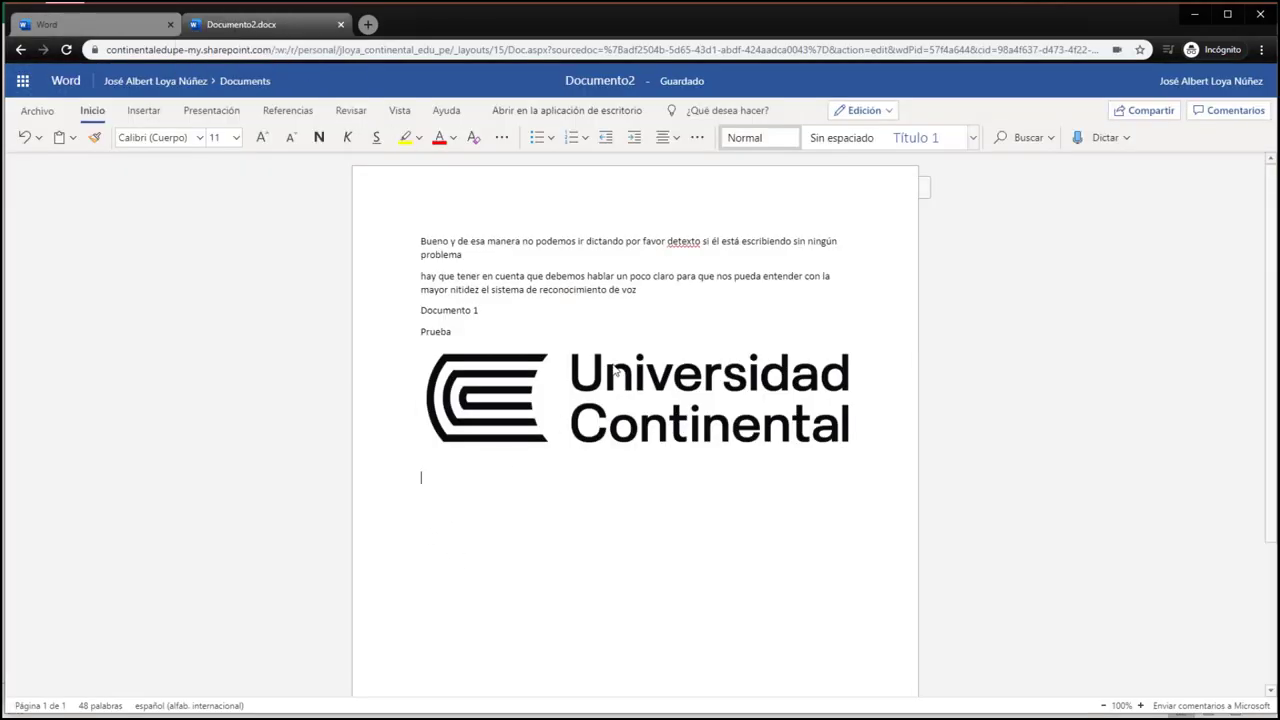
Change the document title from Documento2 to 'Documento de prueba'
click(625, 80)
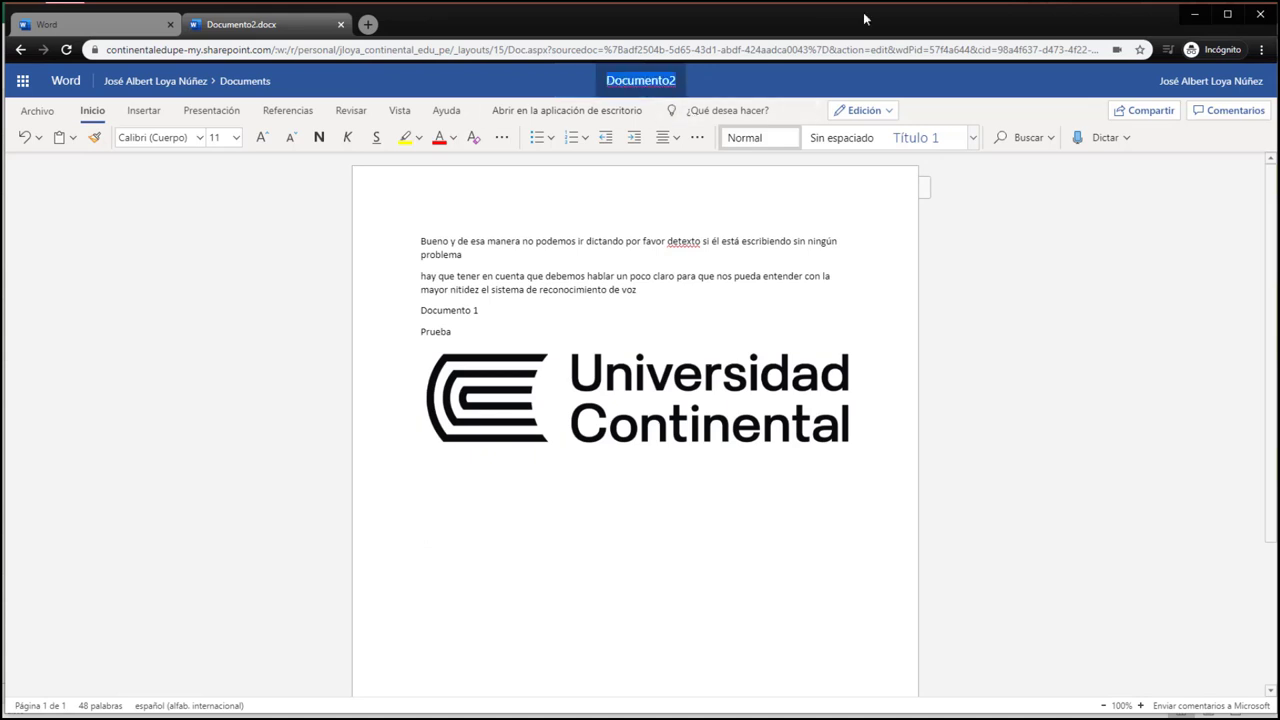
text(Documento)
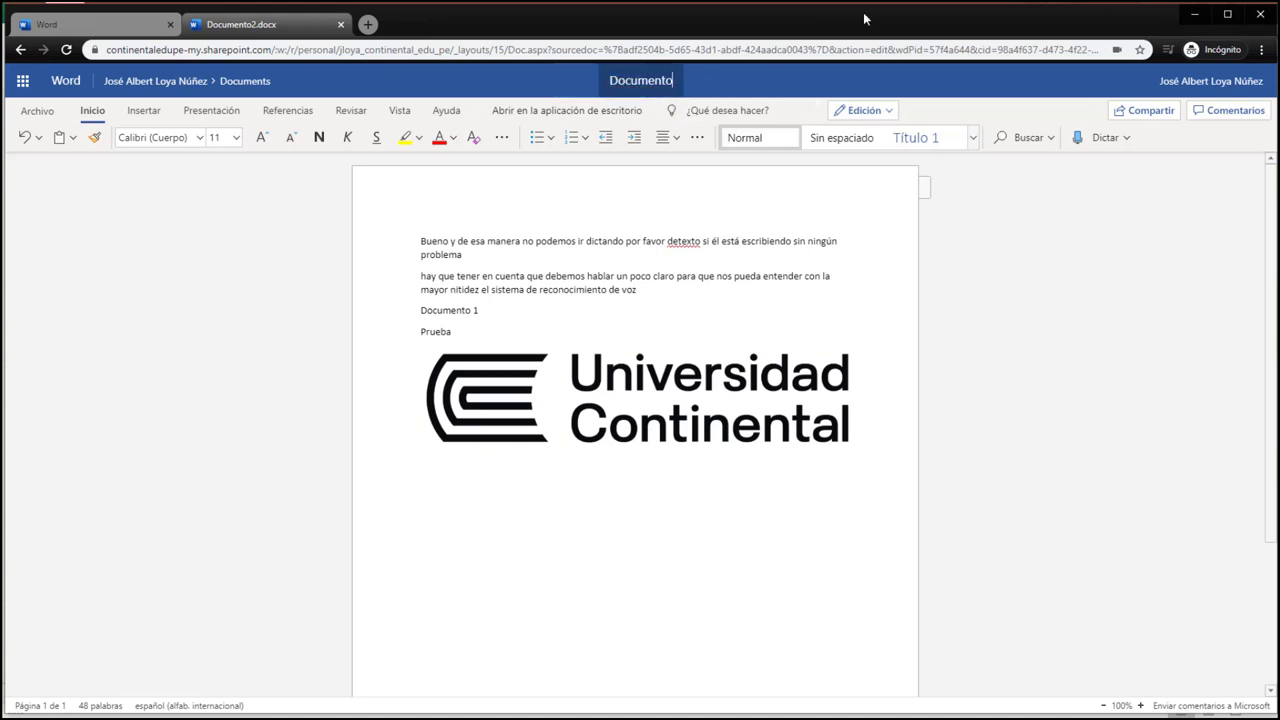
text( de prueba)
key(Return)
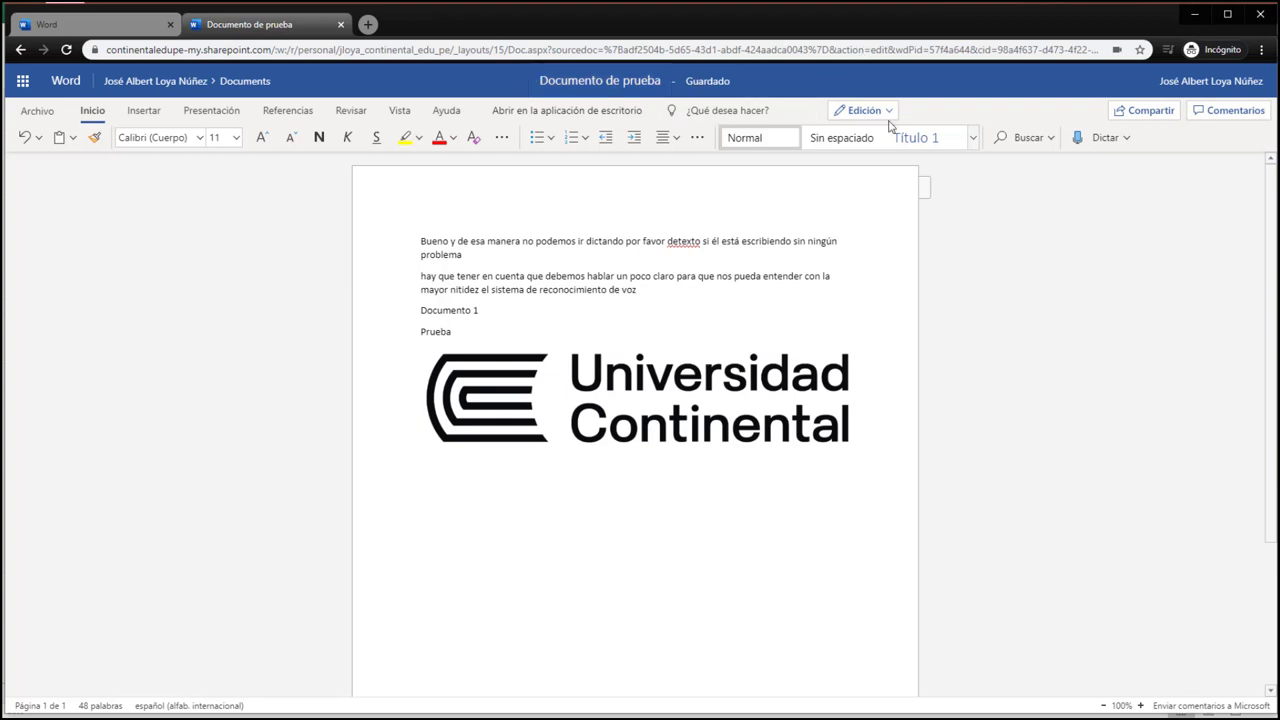
Switch the document to Revisión mode, then to view-only Visualización mode
click(882, 112)
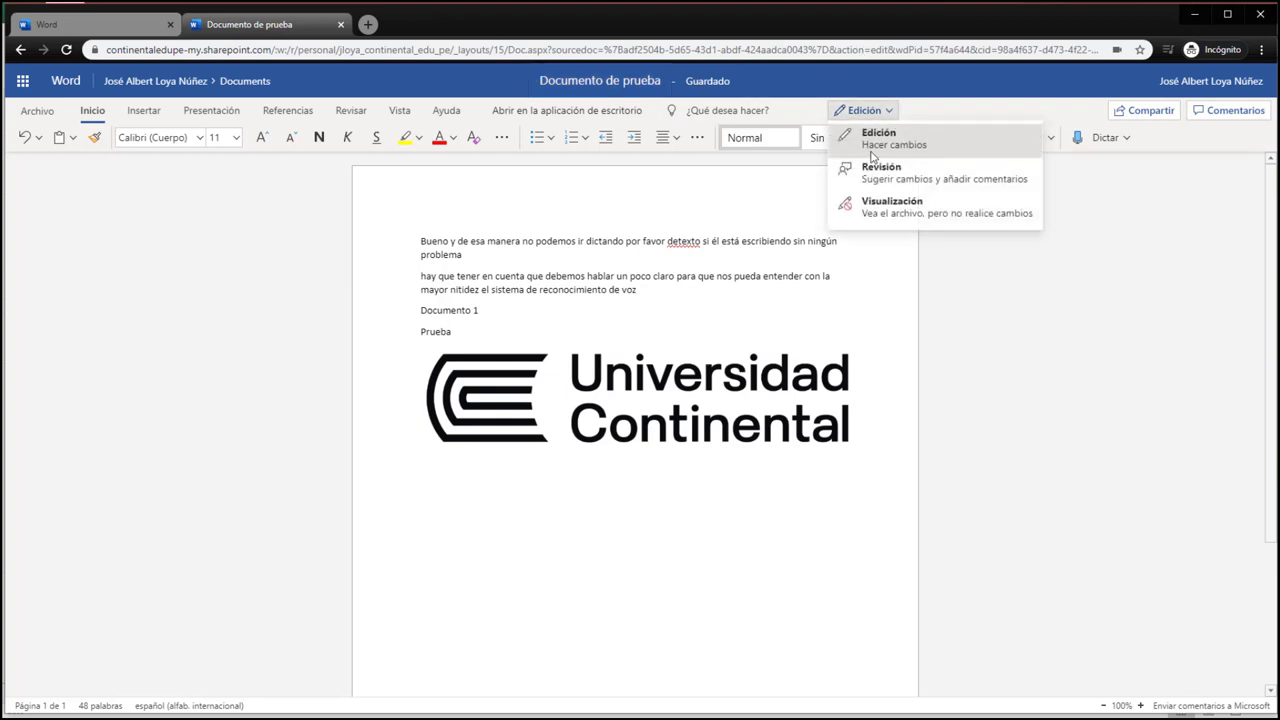
click(903, 176)
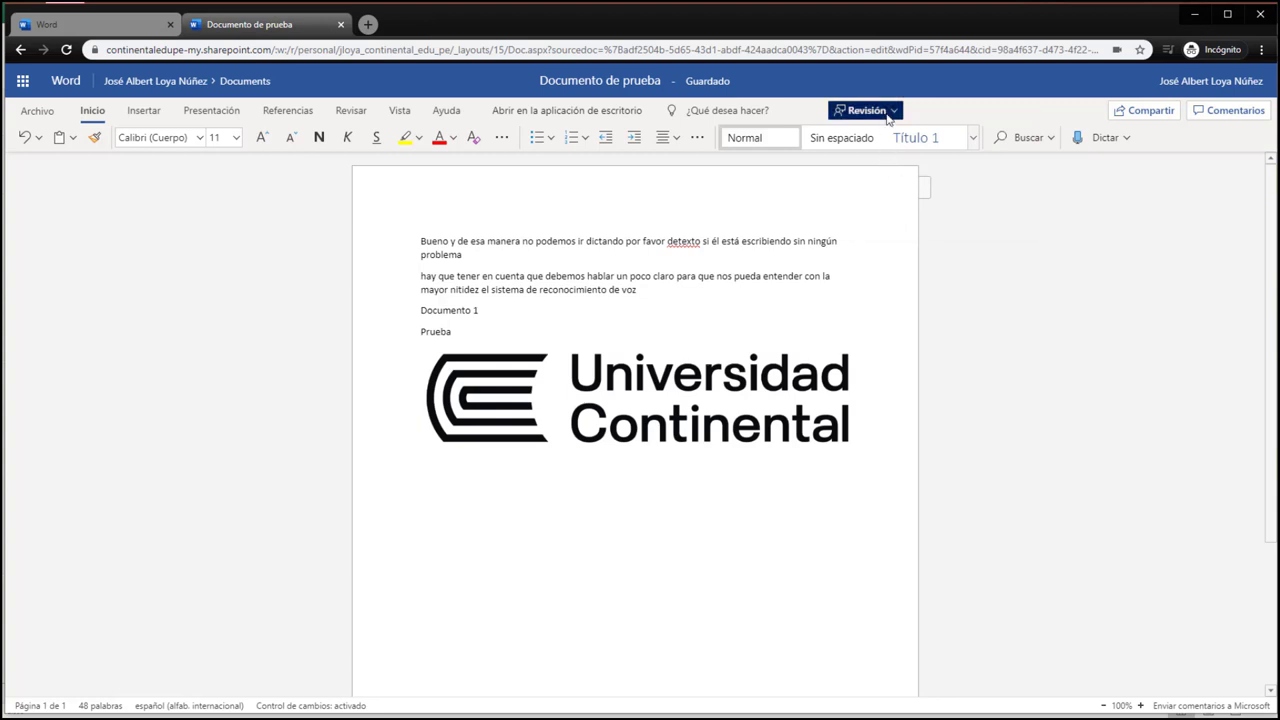
click(885, 112)
click(914, 210)
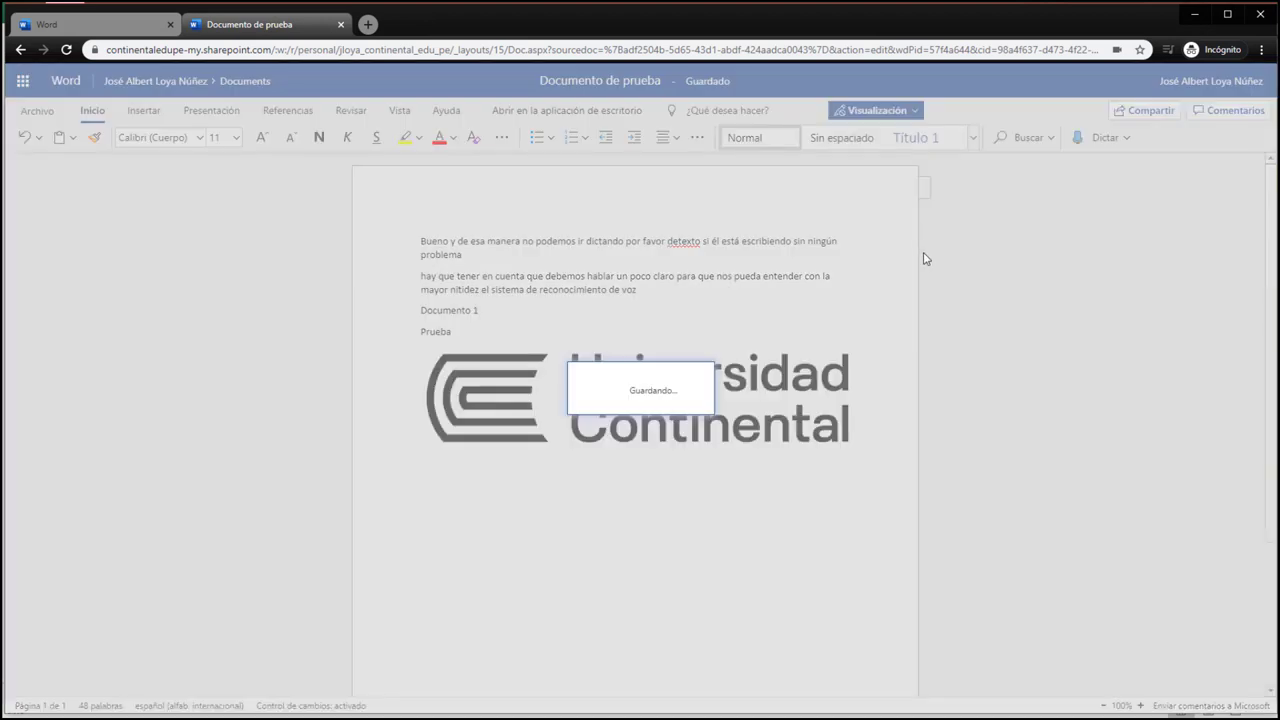